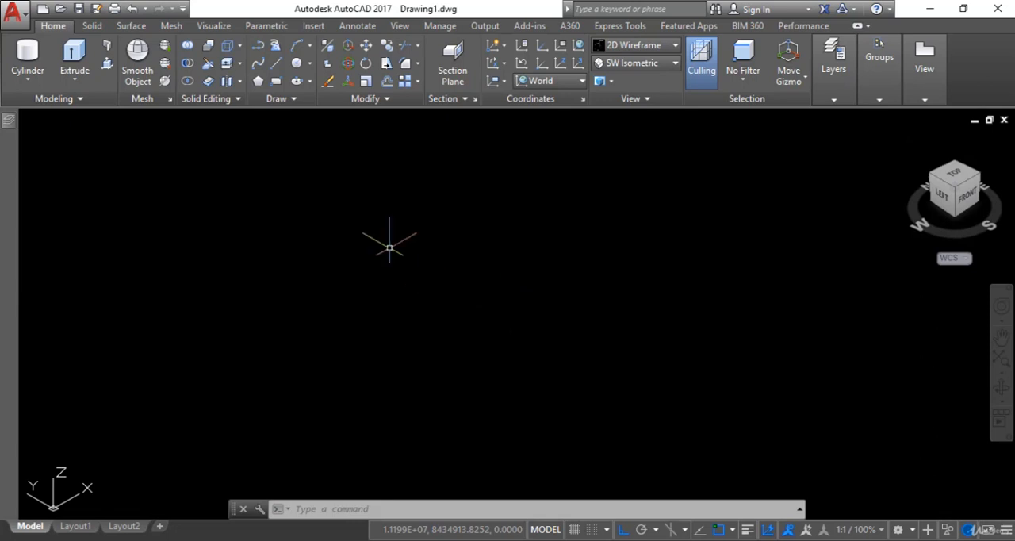
# Draw a single straight line segment parallel to the X axis in the empty isometric view
pyautogui.click(274, 72)
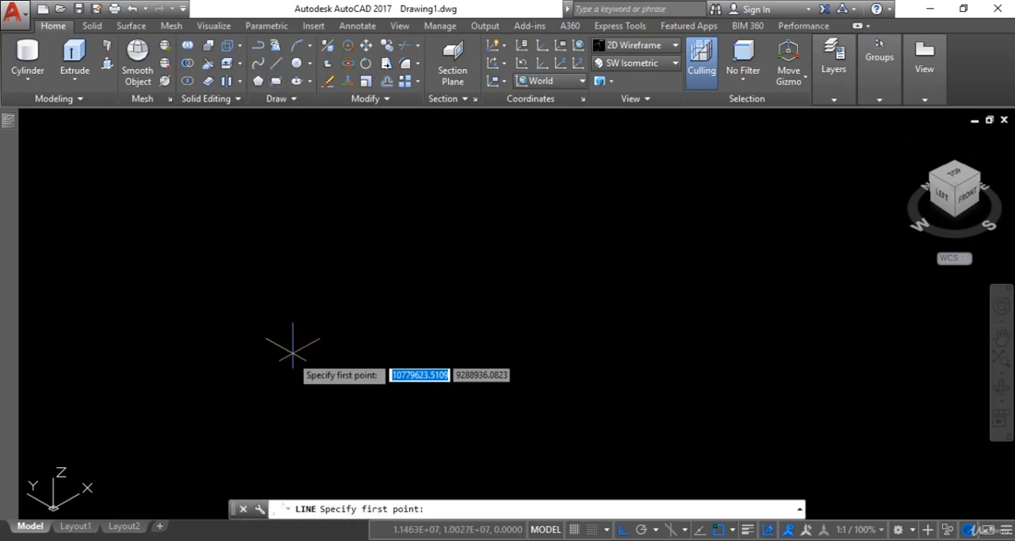
pyautogui.click(281, 388)
pyautogui.click(523, 250)
pyautogui.rightClick(523, 250)
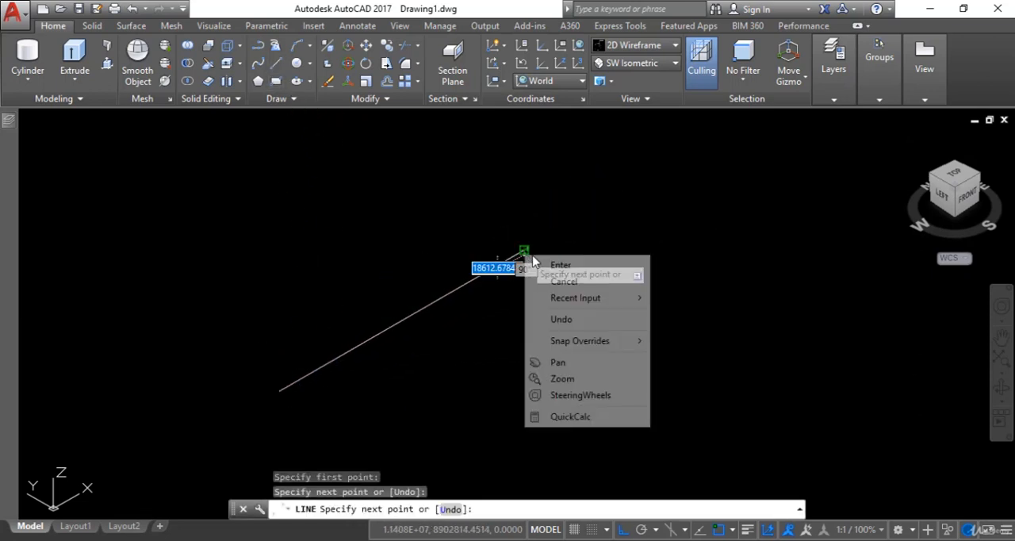
pyautogui.click(557, 264)
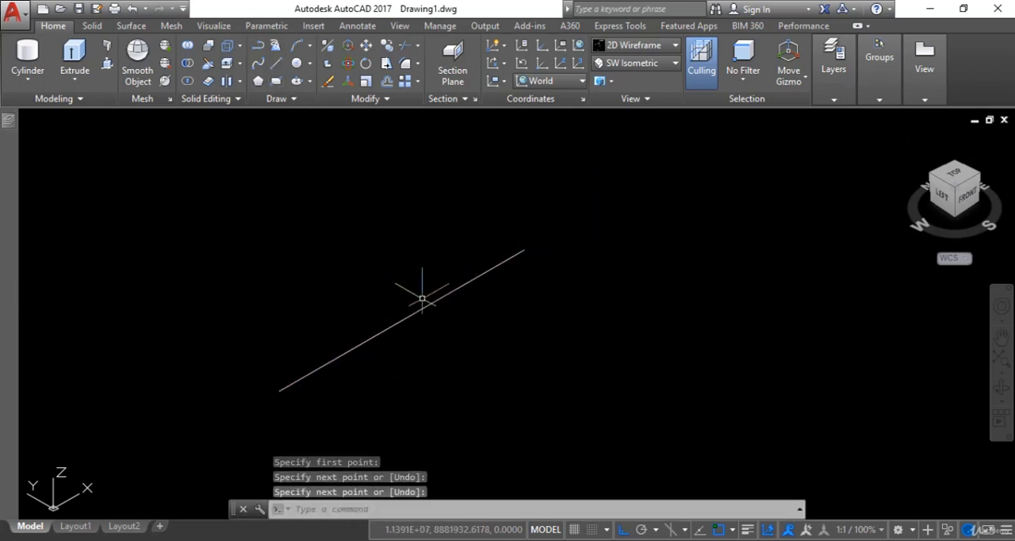
# Extrude the line vertically upward into a flat surface about 521,398 units high
pyautogui.click(76, 54)
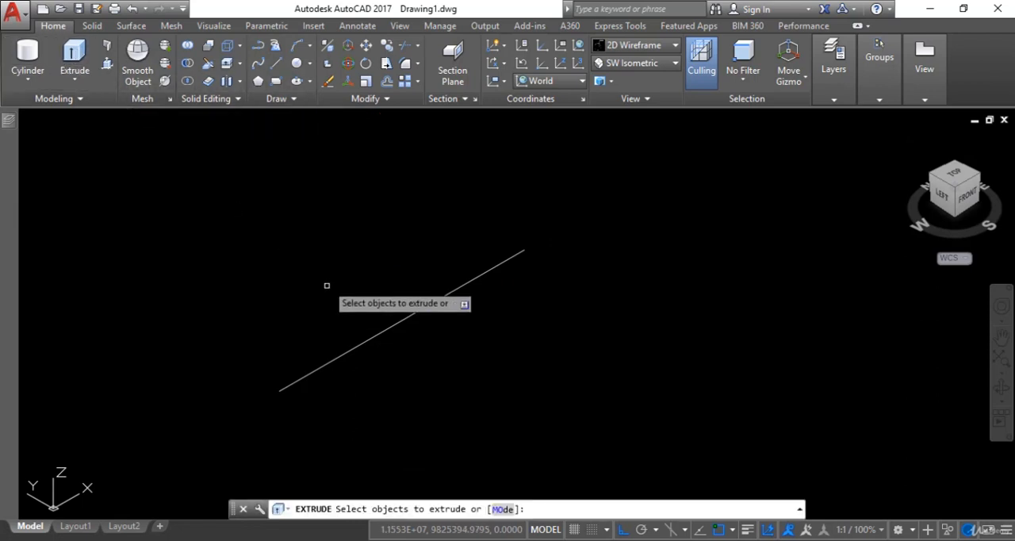
pyautogui.click(416, 313)
pyautogui.press('Return')
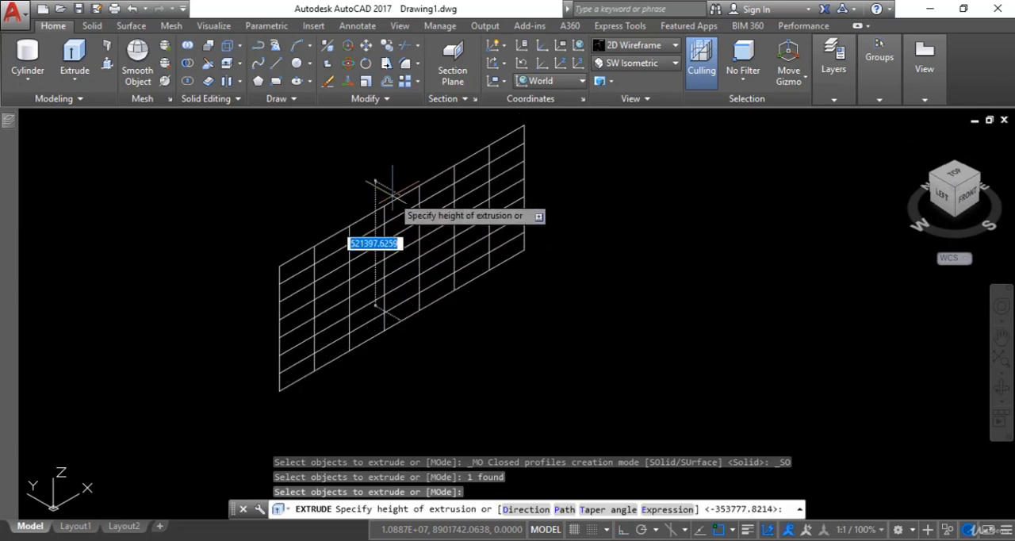
pyautogui.press('Escape')
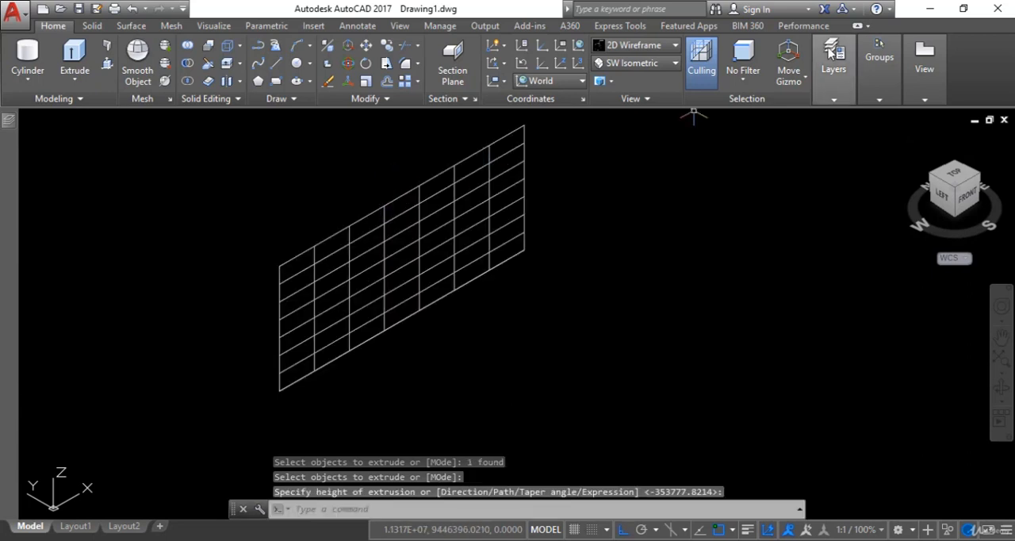
# Inspect the extruded surface in the Realistic visual style, then return the display to 2D Wireframe
pyautogui.click(660, 50)
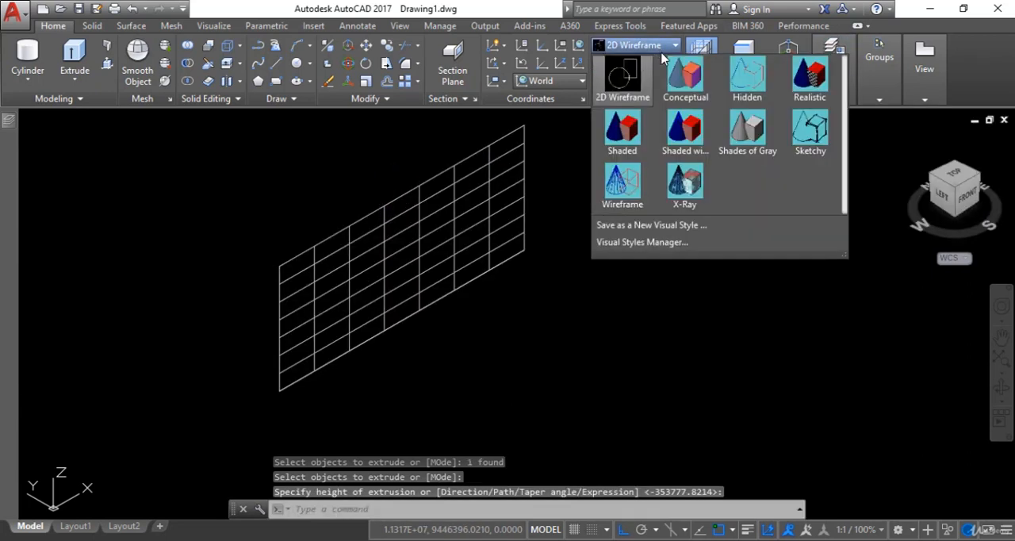
pyautogui.click(808, 78)
pyautogui.scroll(5, 274, 267)
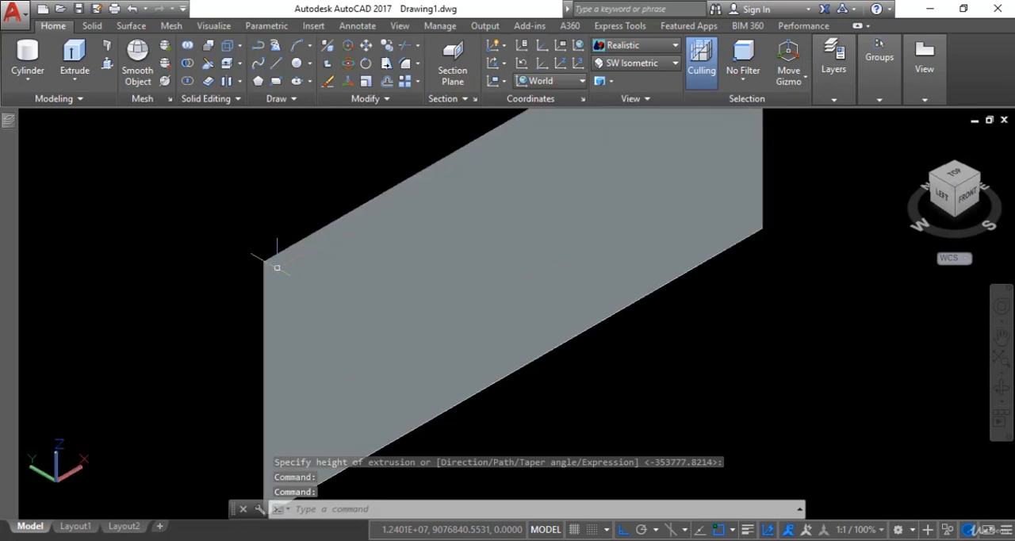
pyautogui.scroll(-5, 342, 262)
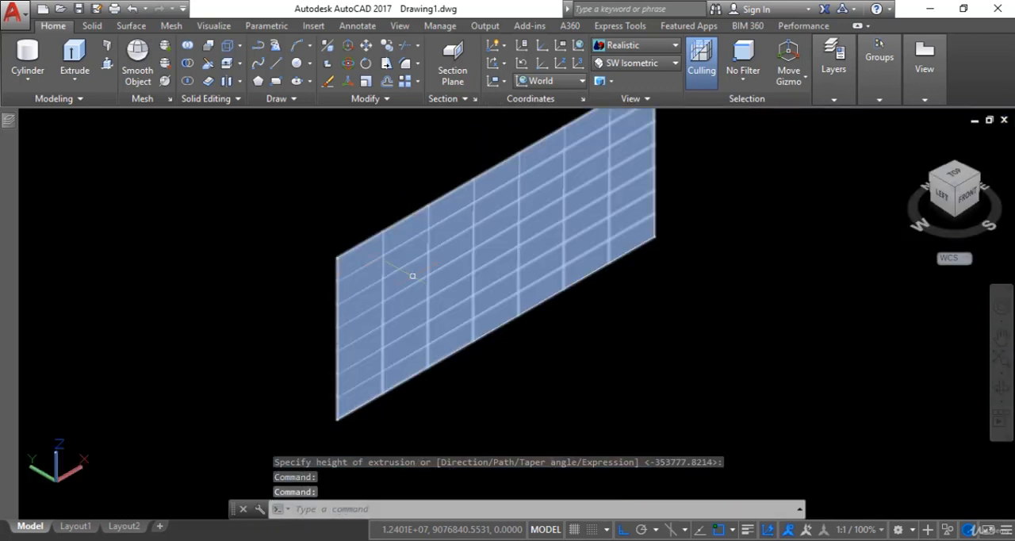
pyautogui.scroll(-1, 429, 277)
pyautogui.moveTo(431, 279); pyautogui.dragTo(410, 301, button='middle')
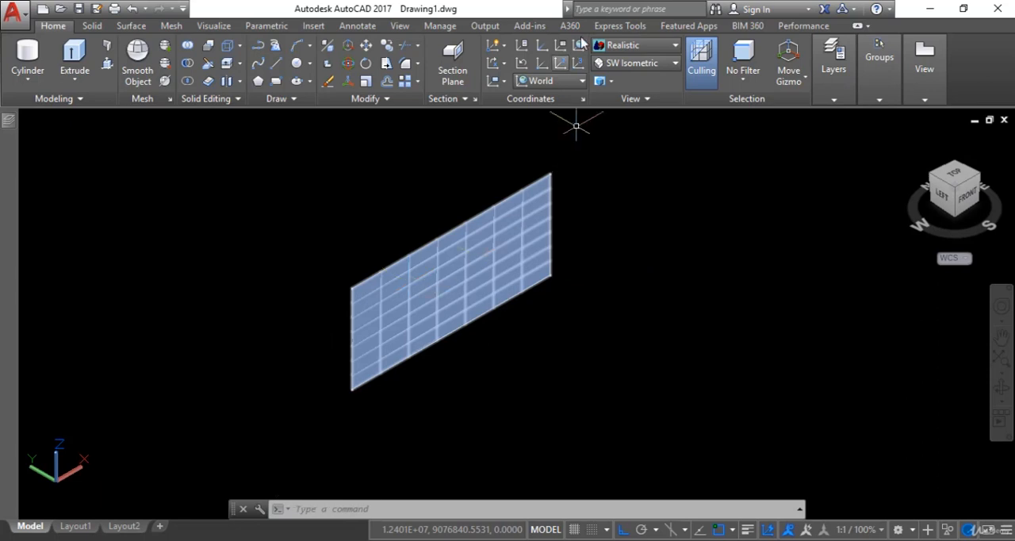
pyautogui.click(657, 44)
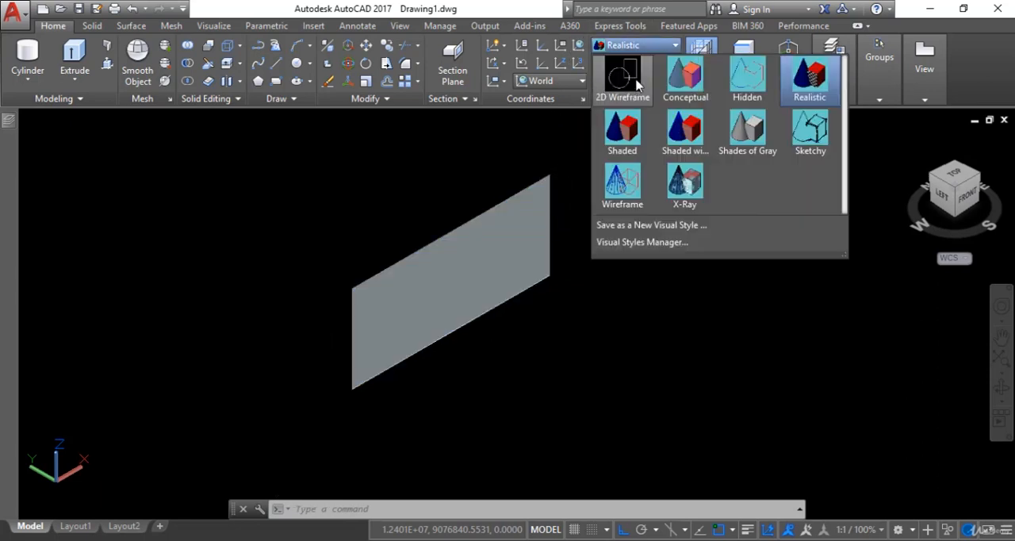
pyautogui.click(624, 77)
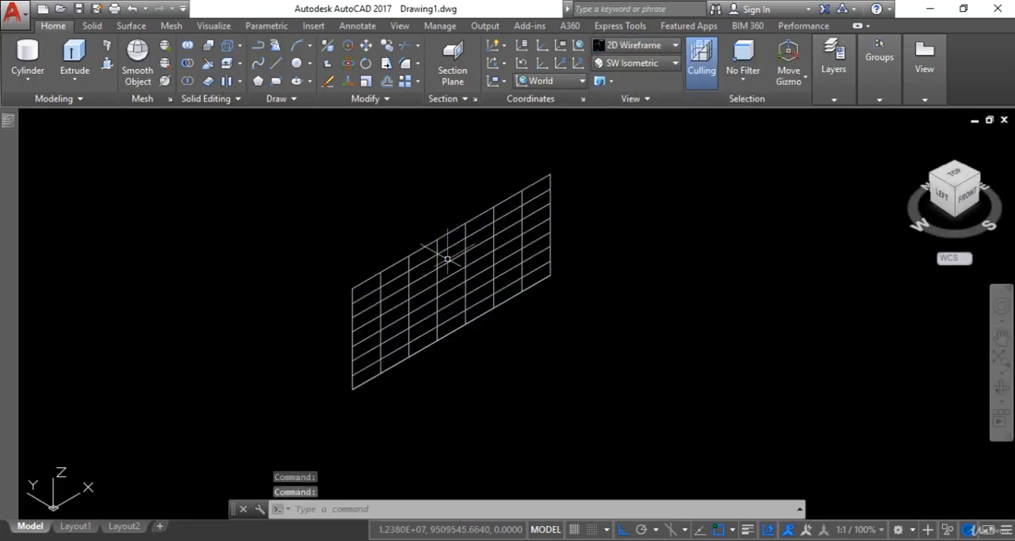
# Thicken the extruded surface into a solid with a thickness of 10000
pyautogui.click(212, 82)
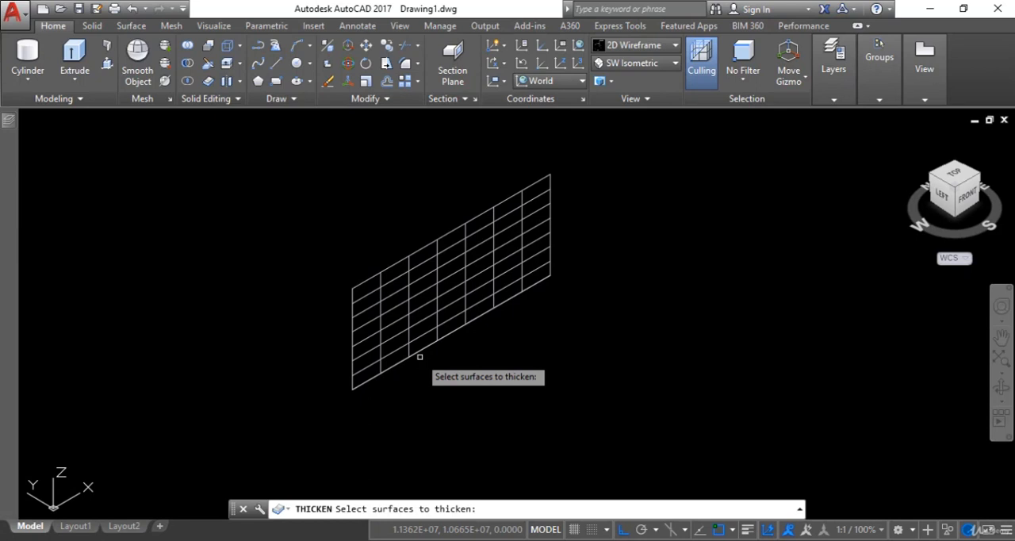
pyautogui.click(597, 158)
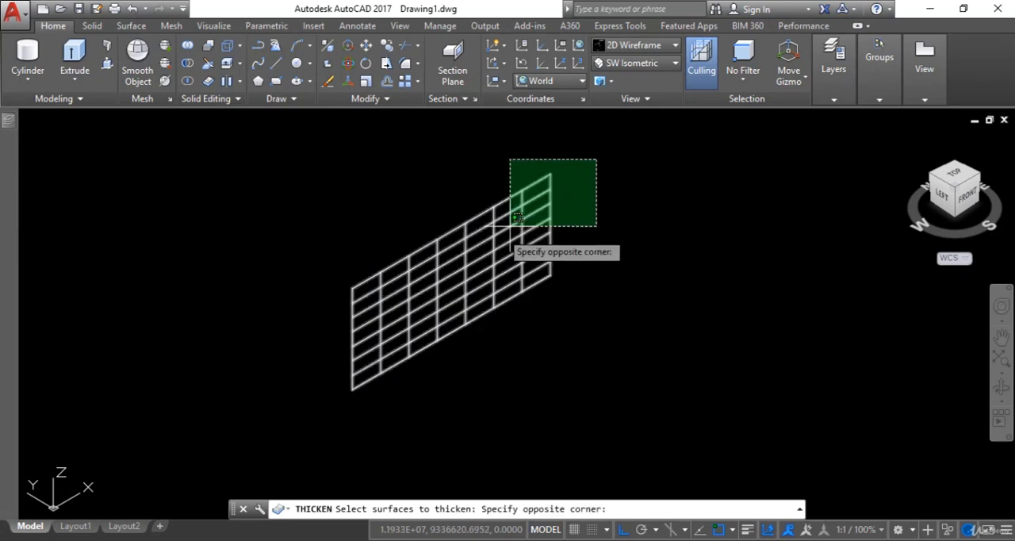
pyautogui.click(398, 299)
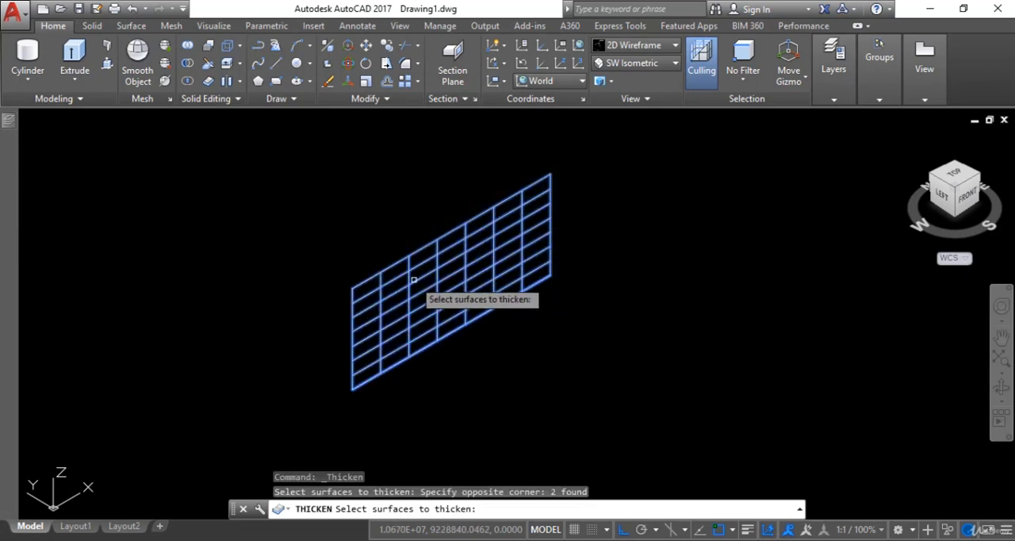
pyautogui.press('Return')
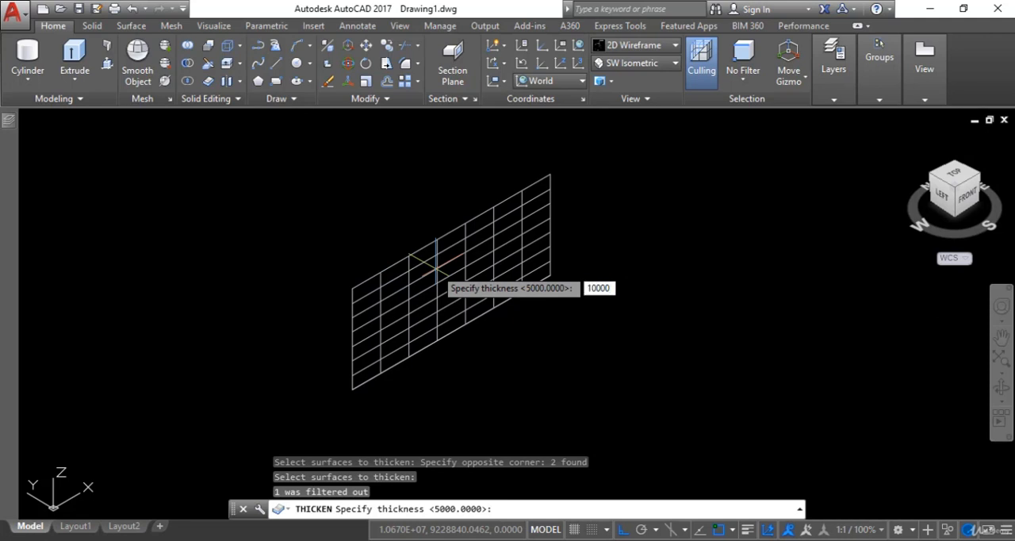
pyautogui.press('Return')
pyautogui.scroll(4, 393, 334)
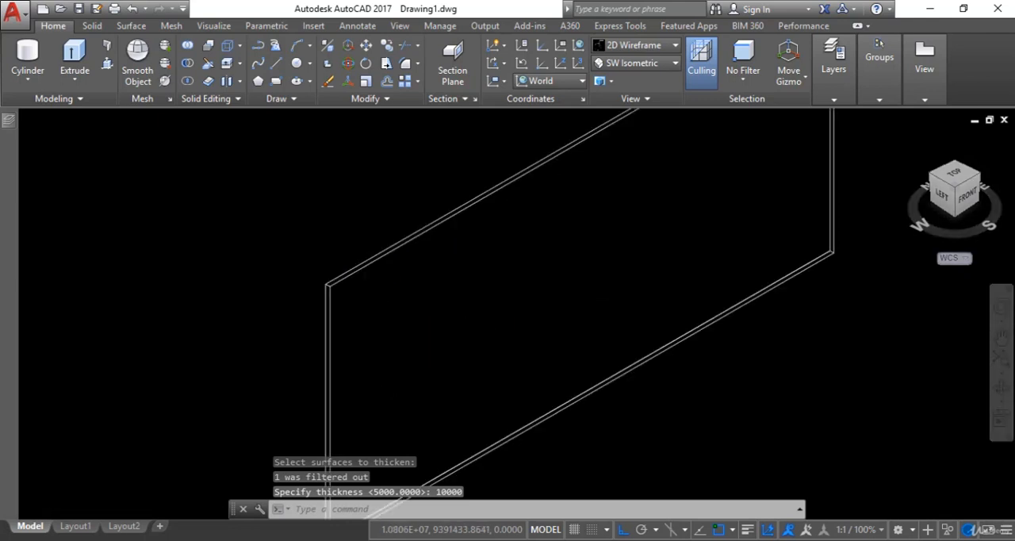
pyautogui.scroll(-3, 266, 240)
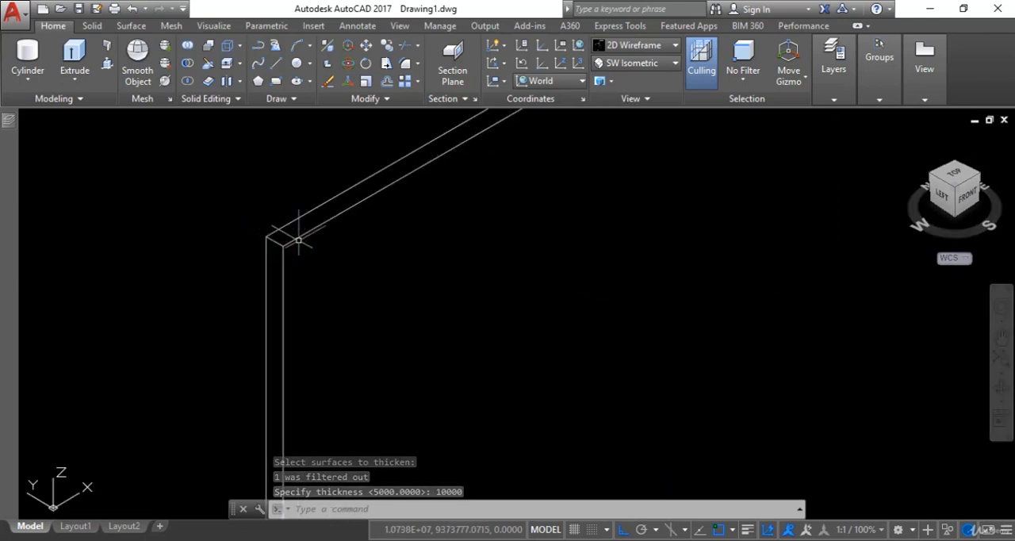
pyautogui.scroll(-2, 326, 278)
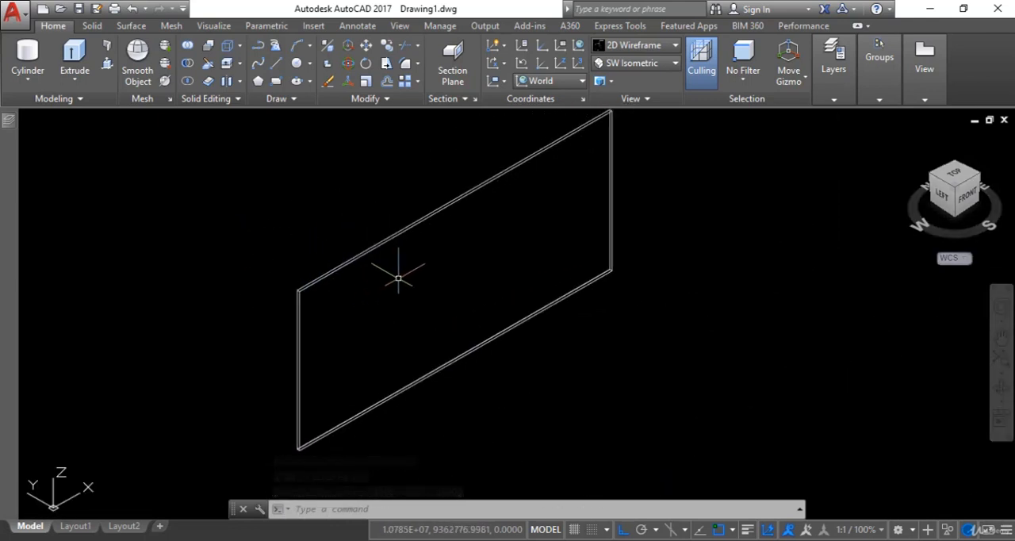
# Examine the thickened wall's corner and edges in the Realistic visual style, then restore 2D Wireframe
pyautogui.click(658, 45)
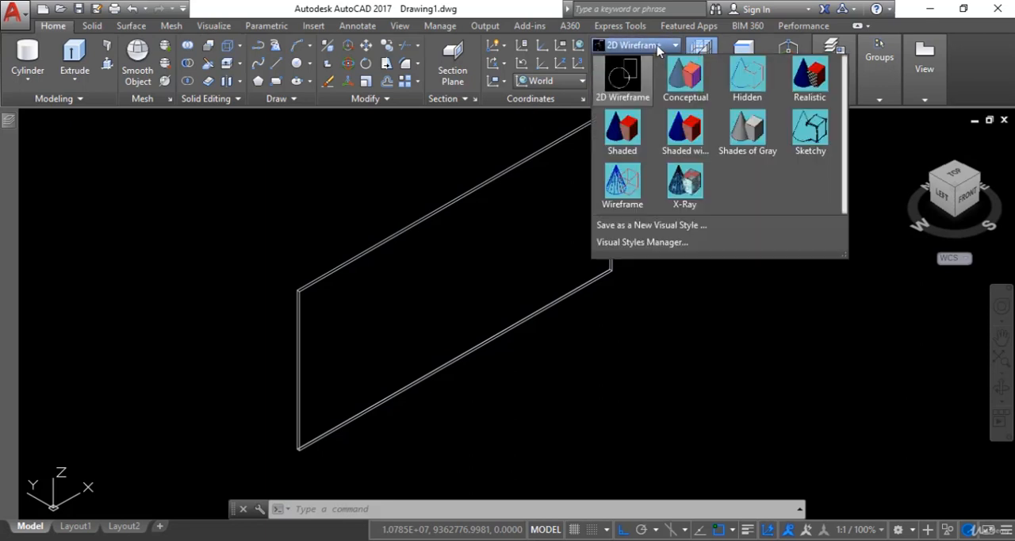
pyautogui.click(822, 80)
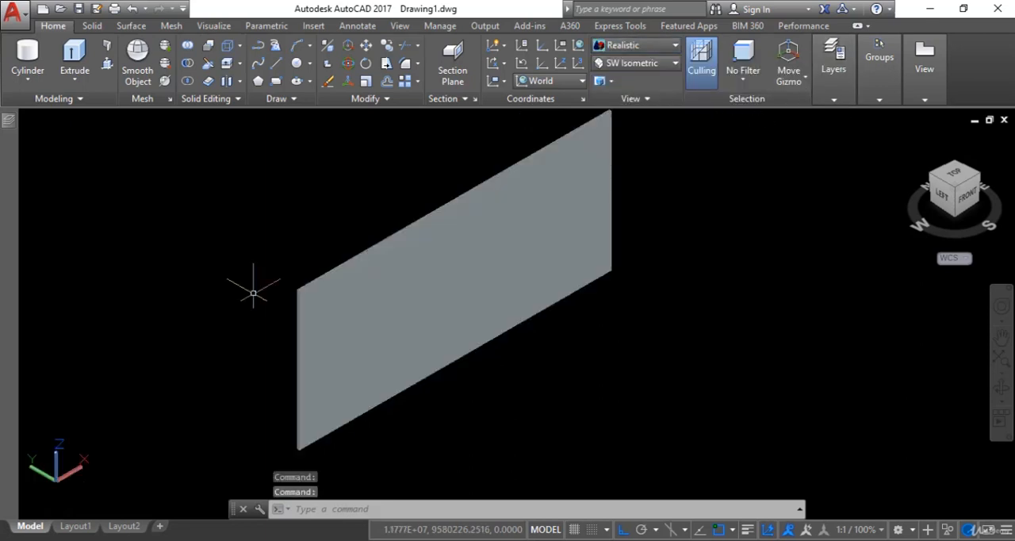
pyautogui.scroll(3, 253, 287)
pyautogui.moveTo(356, 319); pyautogui.dragTo(288, 249, button='middle')
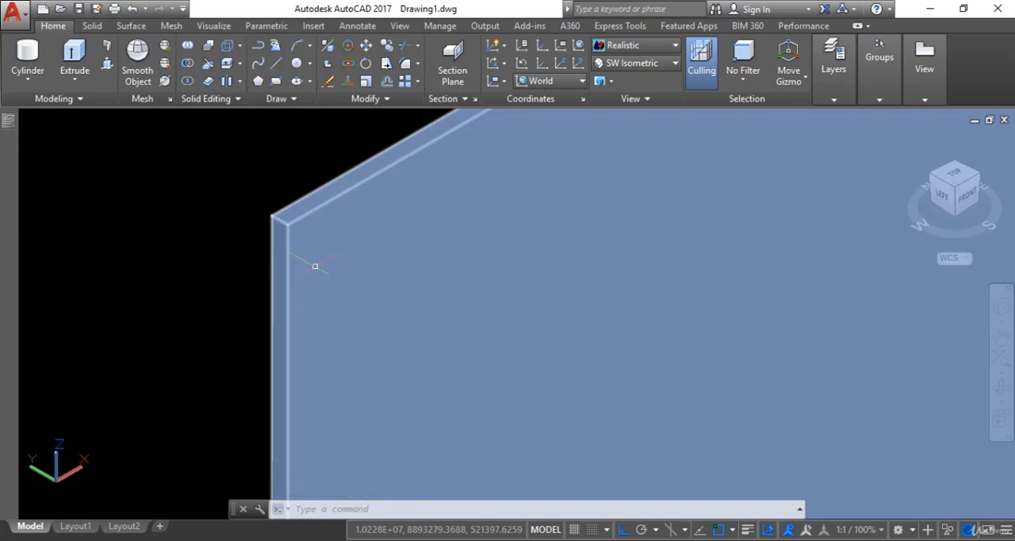
pyautogui.scroll(-5, 320, 277)
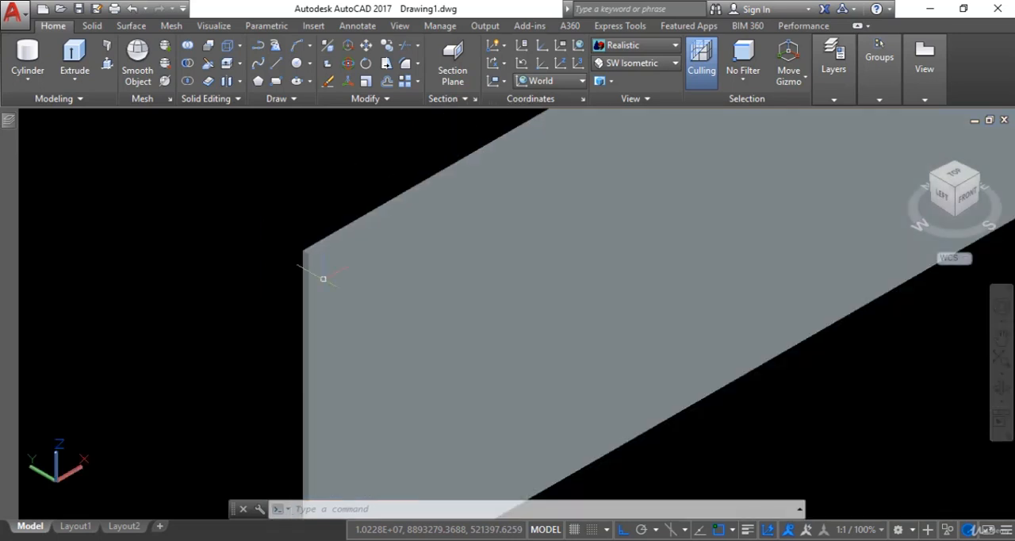
pyautogui.moveTo(457, 314); pyautogui.dragTo(384, 331, button='middle')
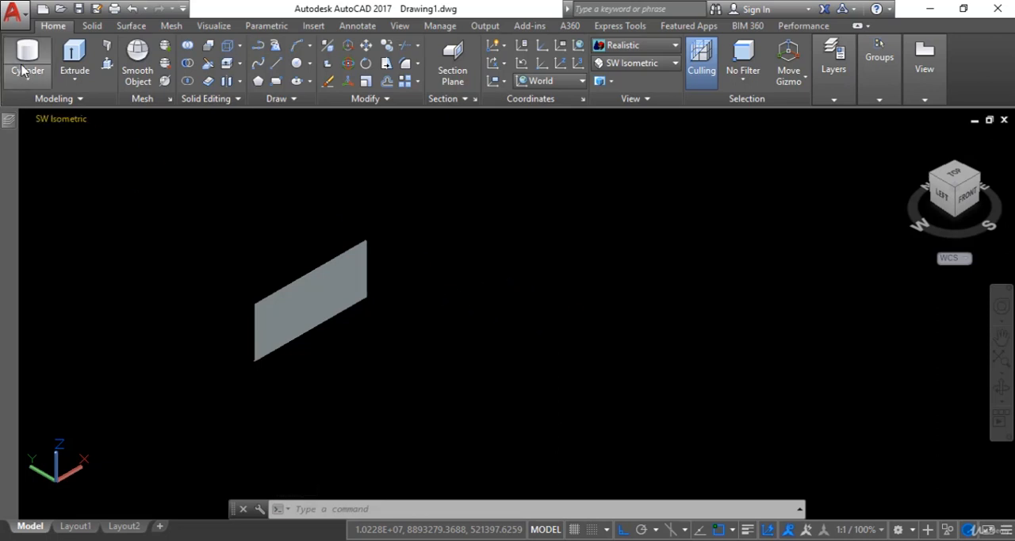
pyautogui.click(634, 45)
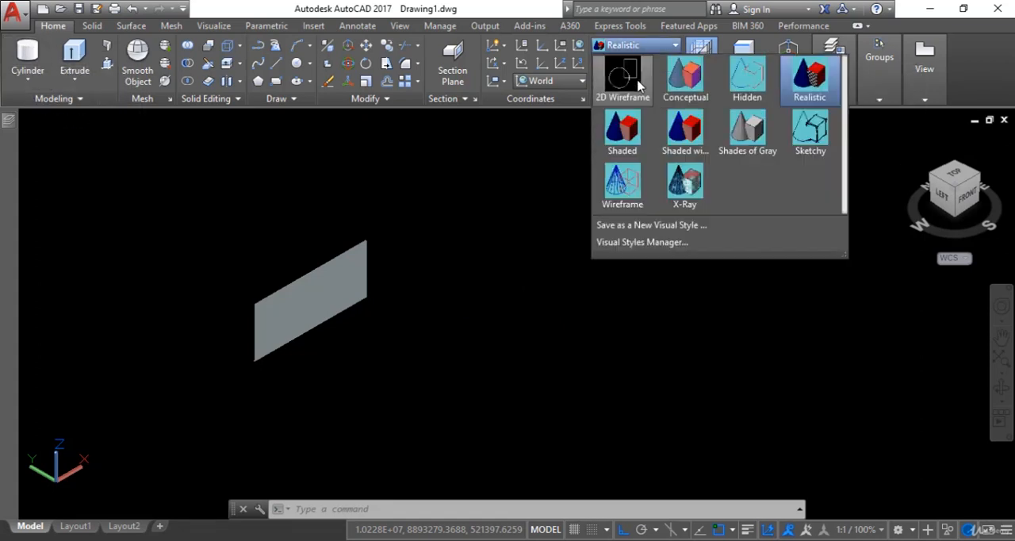
pyautogui.click(624, 78)
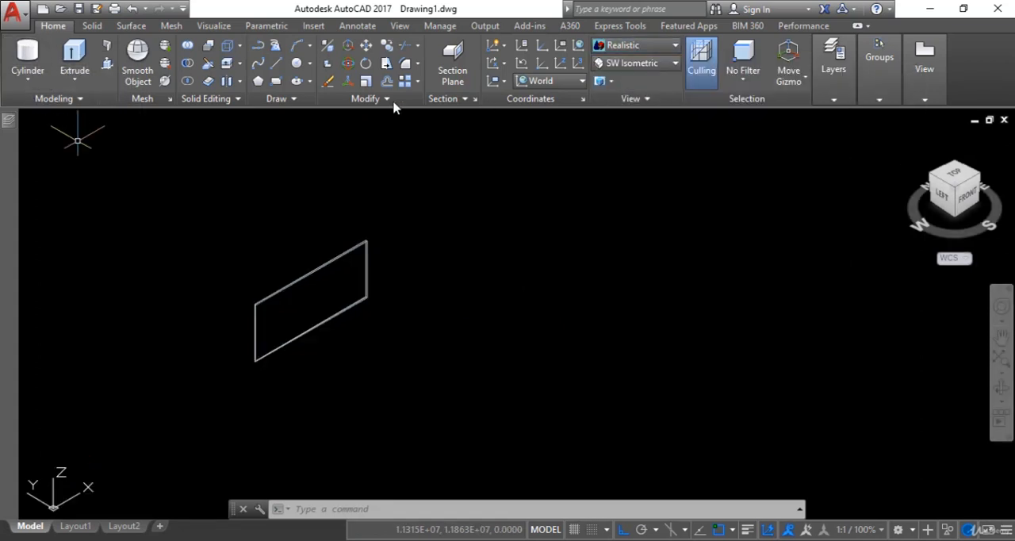
# Create a solid cylinder beside the thickened wall, with a base radius of about 700,000 units and its height extending downward
pyautogui.click(27, 52)
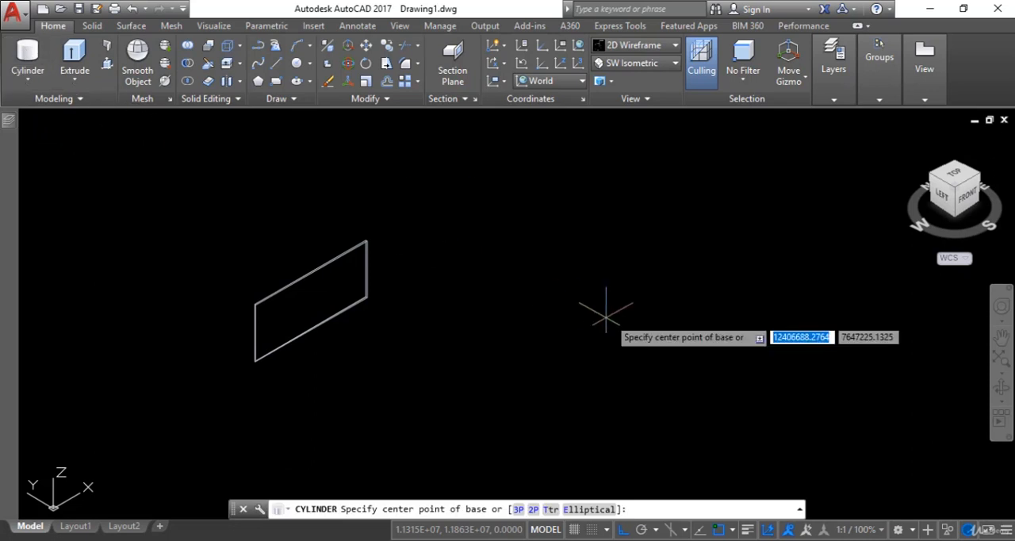
pyautogui.click(576, 249)
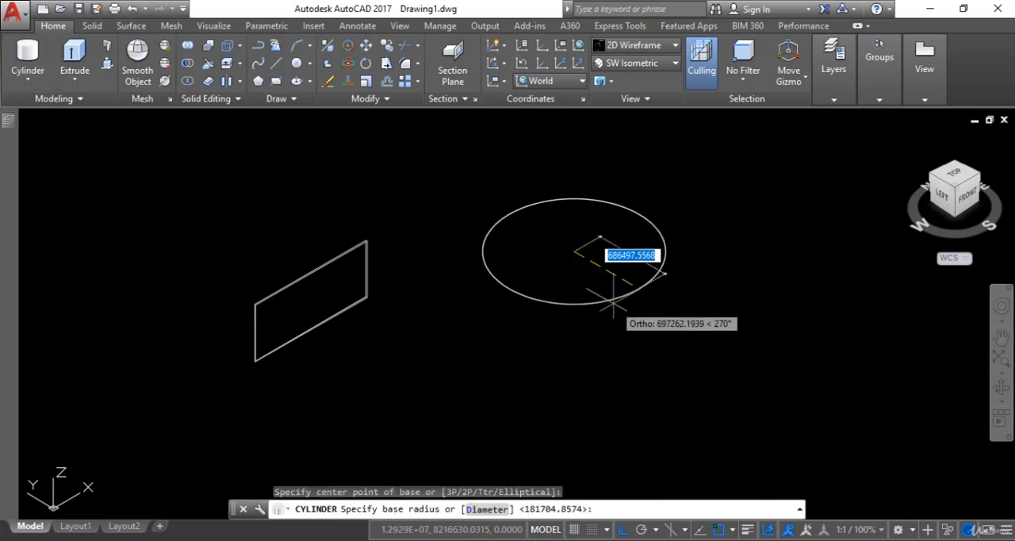
pyautogui.click(639, 282)
pyautogui.click(613, 428)
pyautogui.scroll(-3, 608, 417)
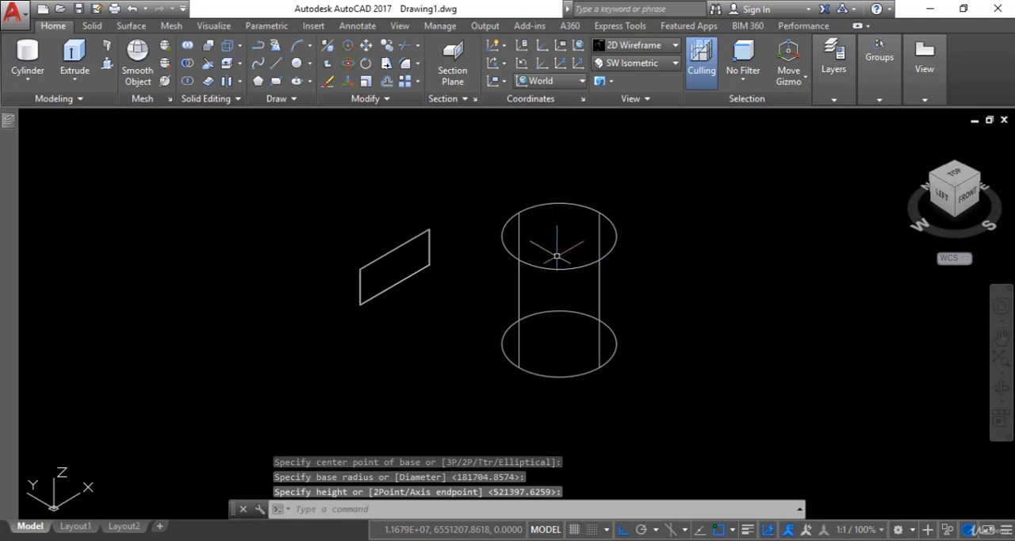
pyautogui.moveTo(580, 363); pyautogui.dragTo(583, 377, button='middle')
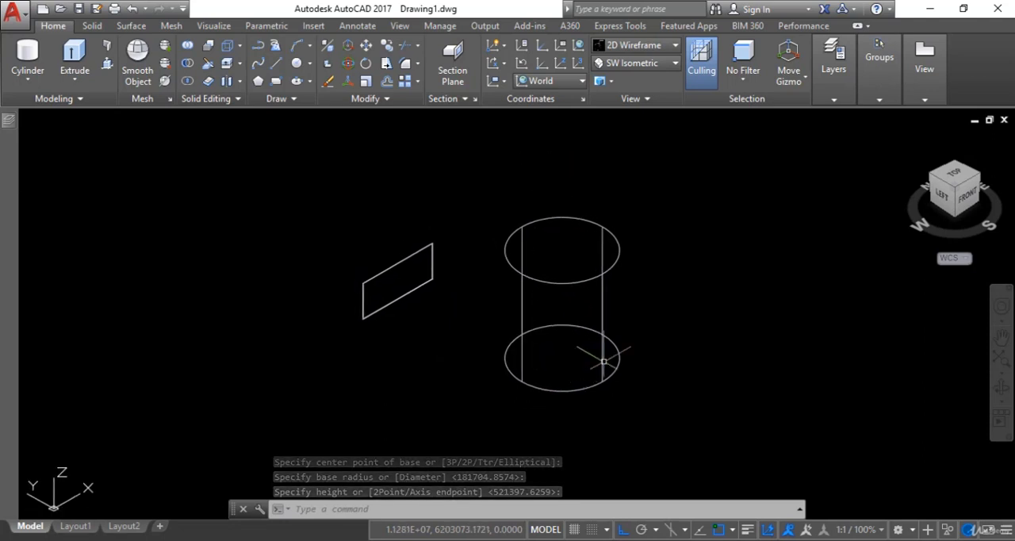
# Slice the cylinder with a vertical plane through two opposite points on its top rim, off-centre, and keep both sides
pyautogui.click(209, 65)
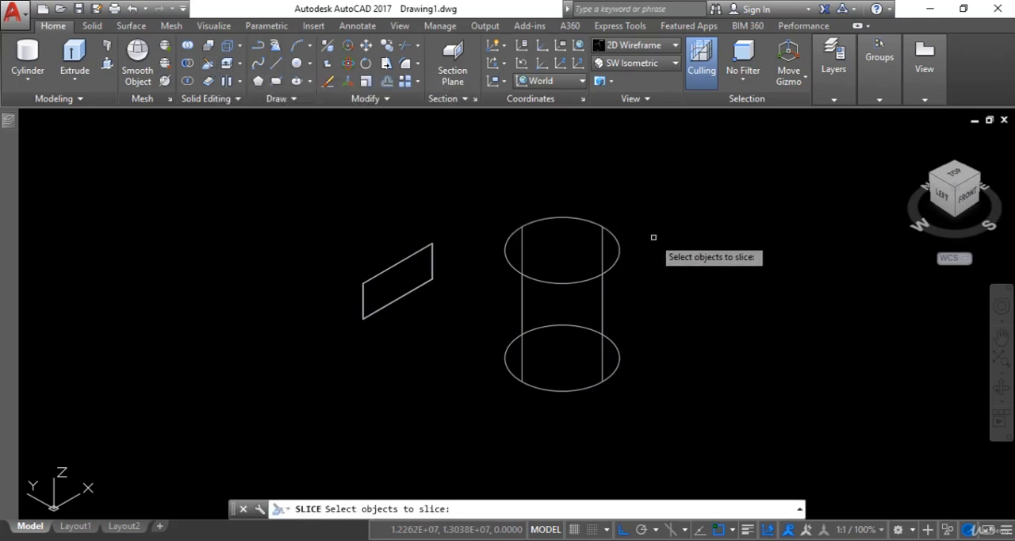
pyautogui.click(659, 202)
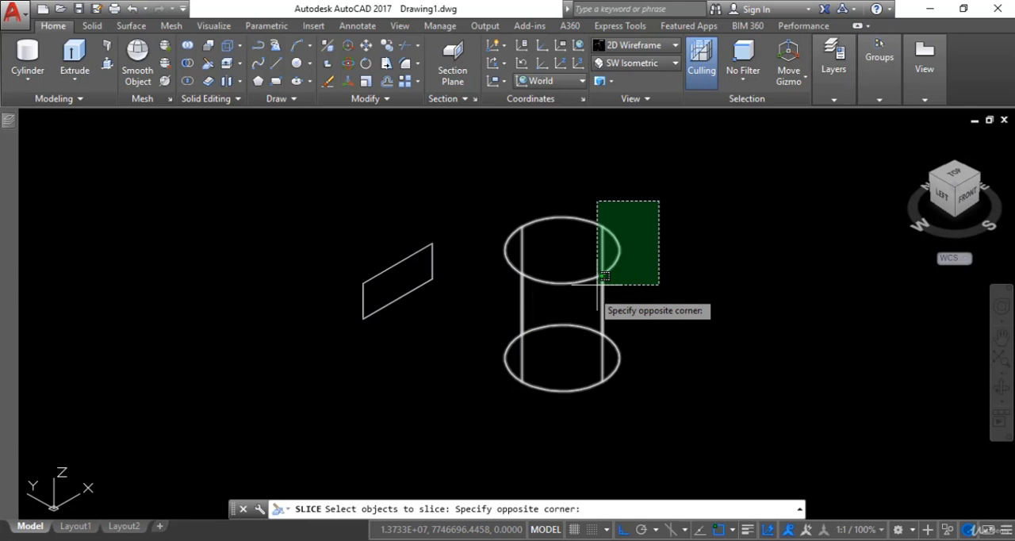
pyautogui.click(514, 407)
pyautogui.press('Return')
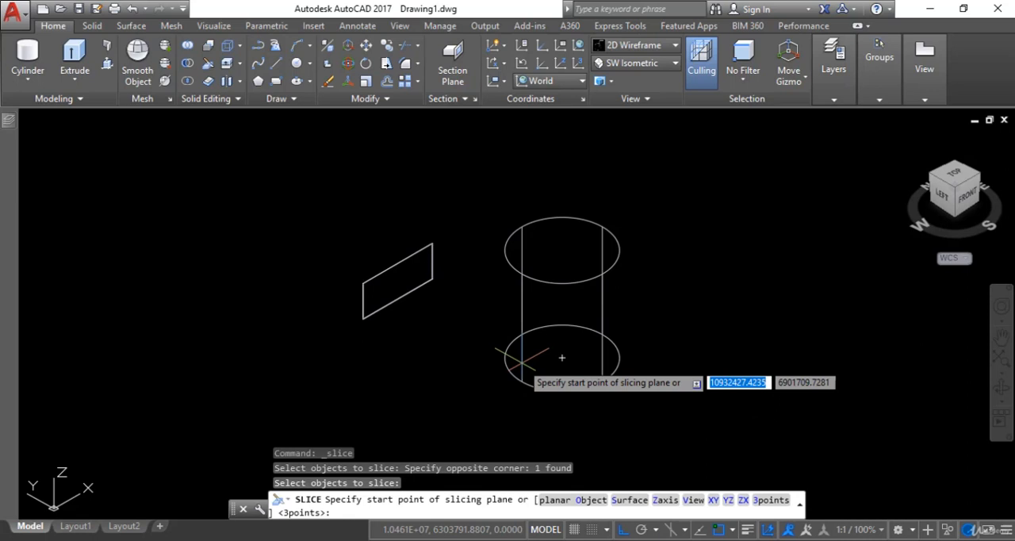
pyautogui.click(548, 218)
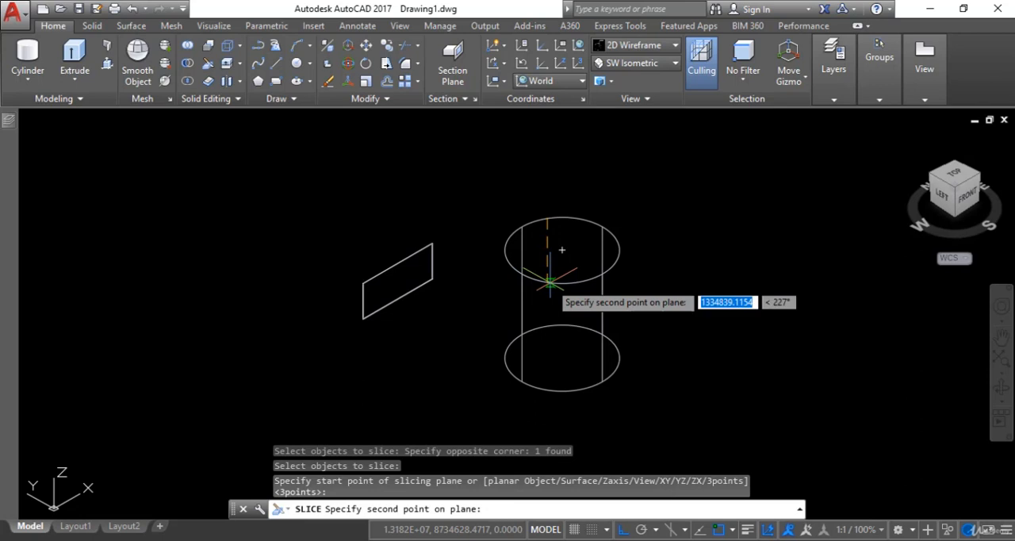
pyautogui.click(548, 282)
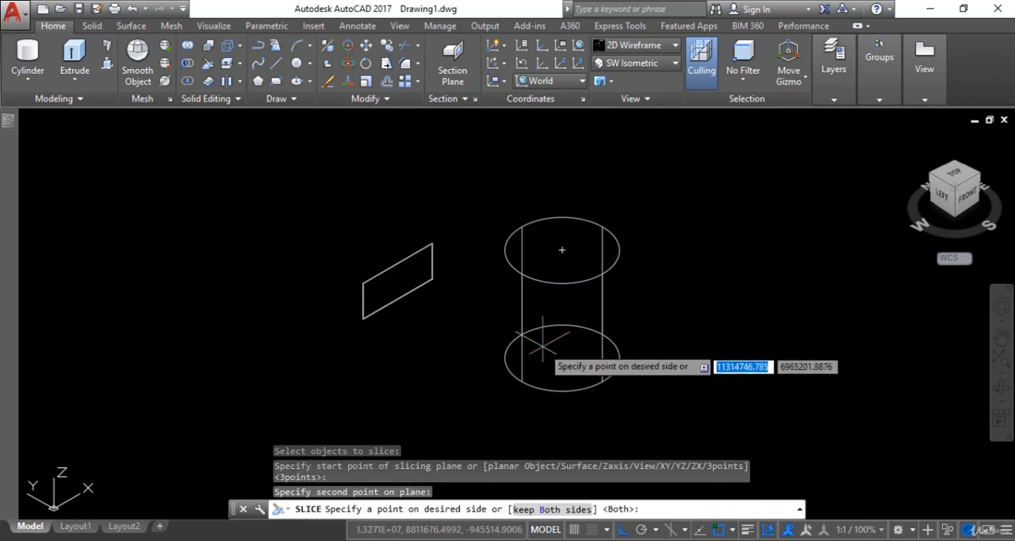
pyautogui.rightClick(544, 347)
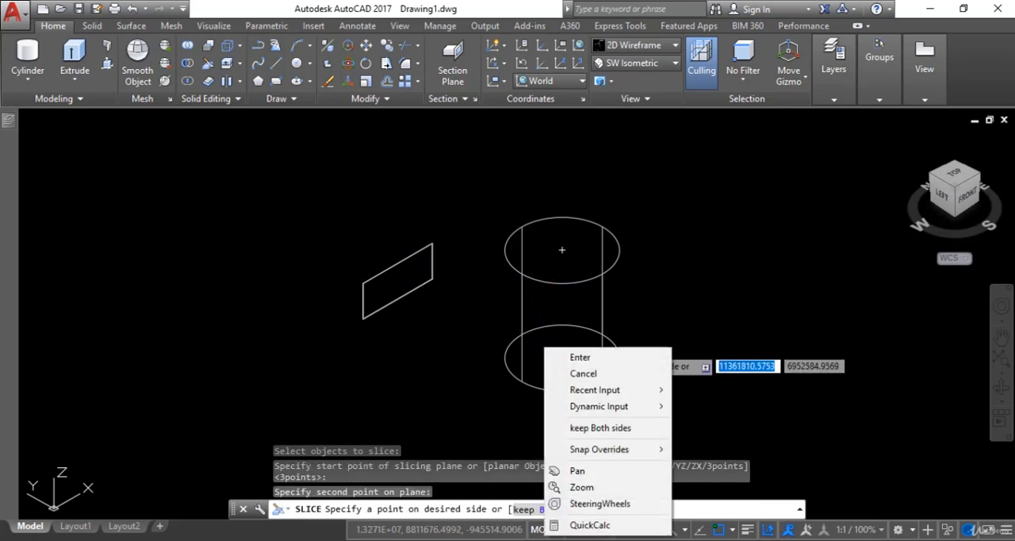
pyautogui.click(601, 428)
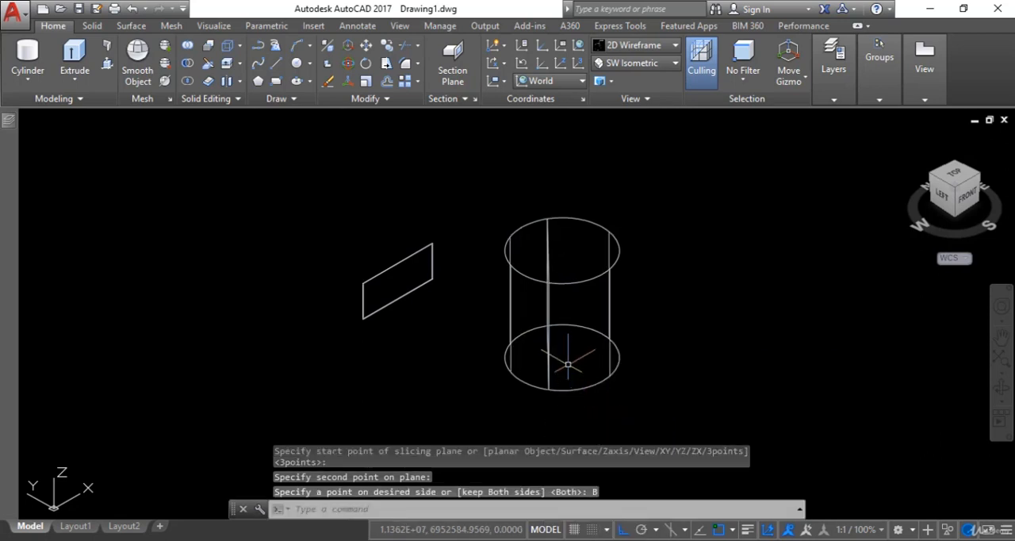
# Check the two sliced pieces separately, and move the smaller piece about 450,000 units away from the larger one at 136°
pyautogui.click(544, 282)
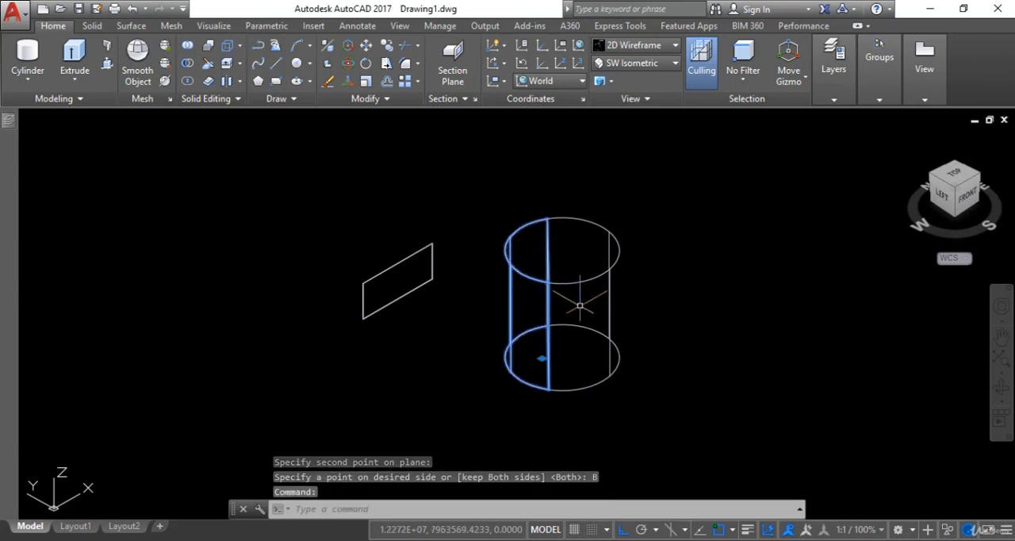
pyautogui.press('Escape')
pyautogui.click(589, 279)
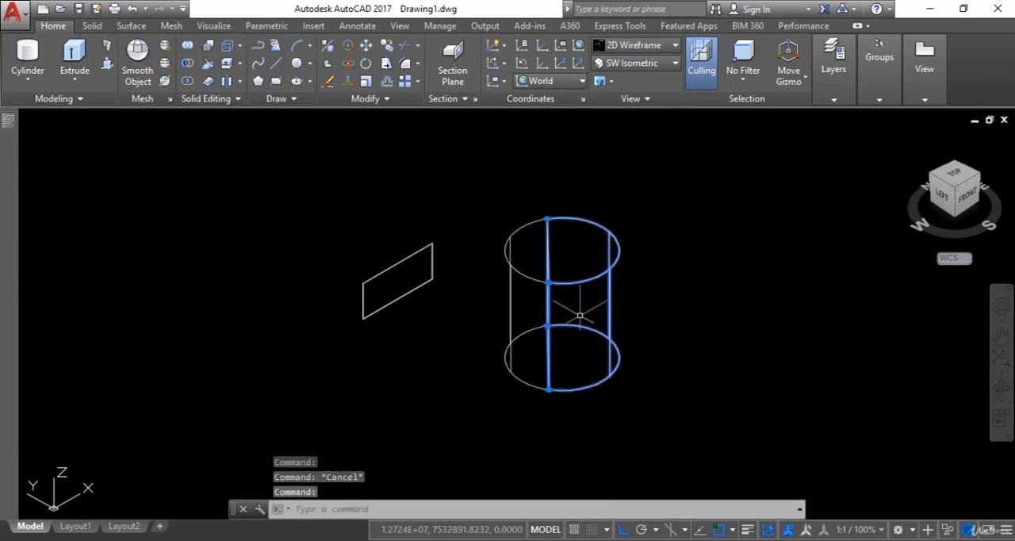
pyautogui.press('Escape')
pyautogui.click(538, 379)
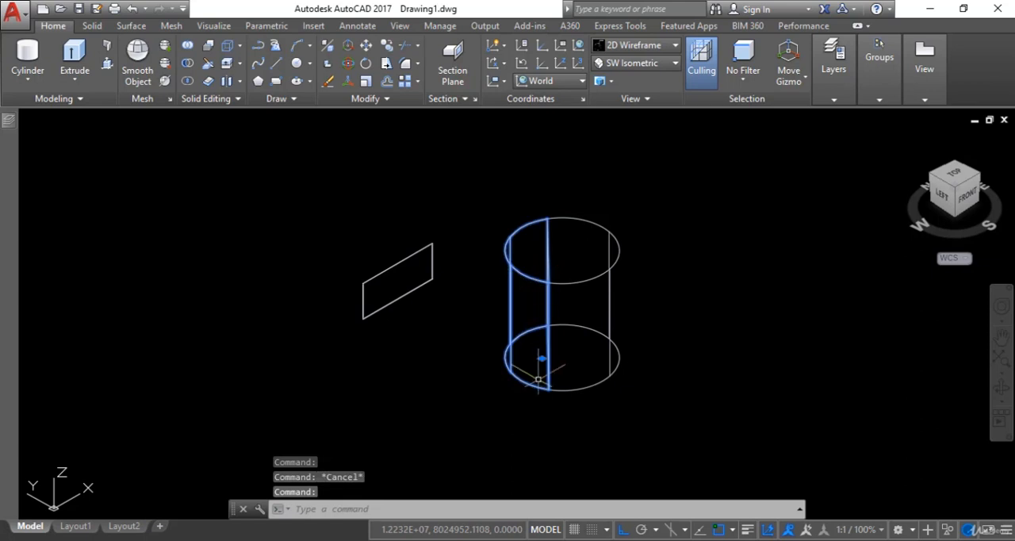
pyautogui.click(542, 358)
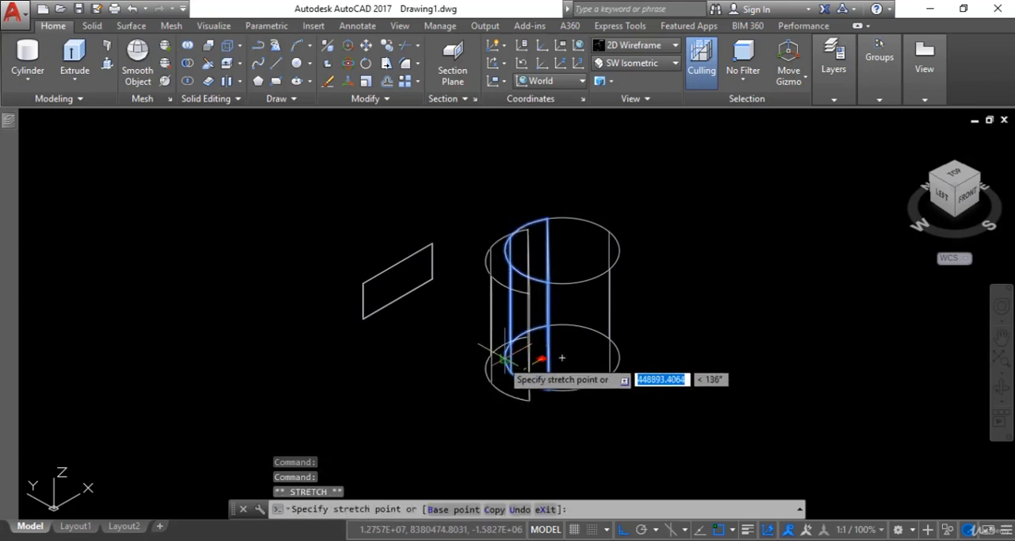
# Examine the separated cylinder pieces in the Realistic visual style, and return the display to 2D Wireframe
pyautogui.click(648, 51)
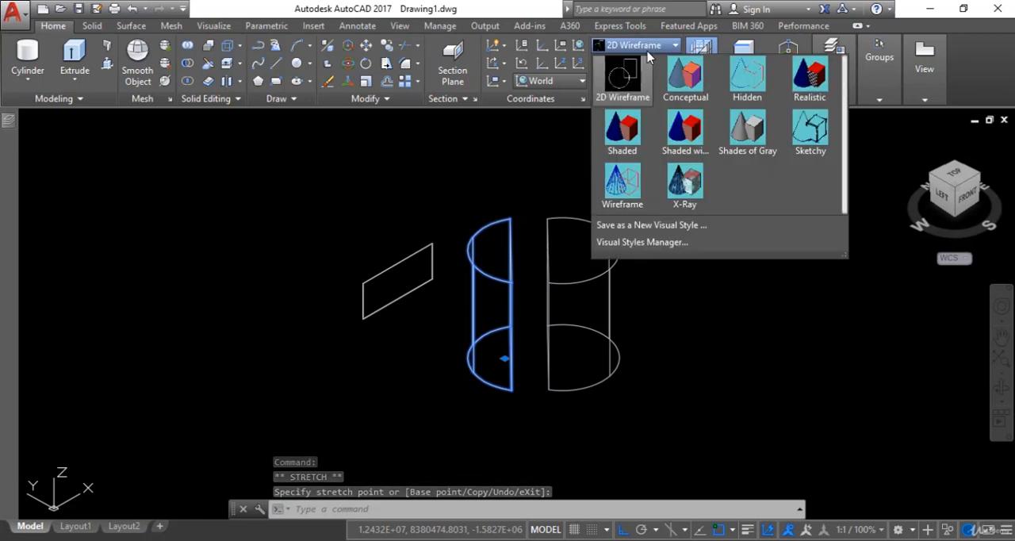
pyautogui.click(810, 73)
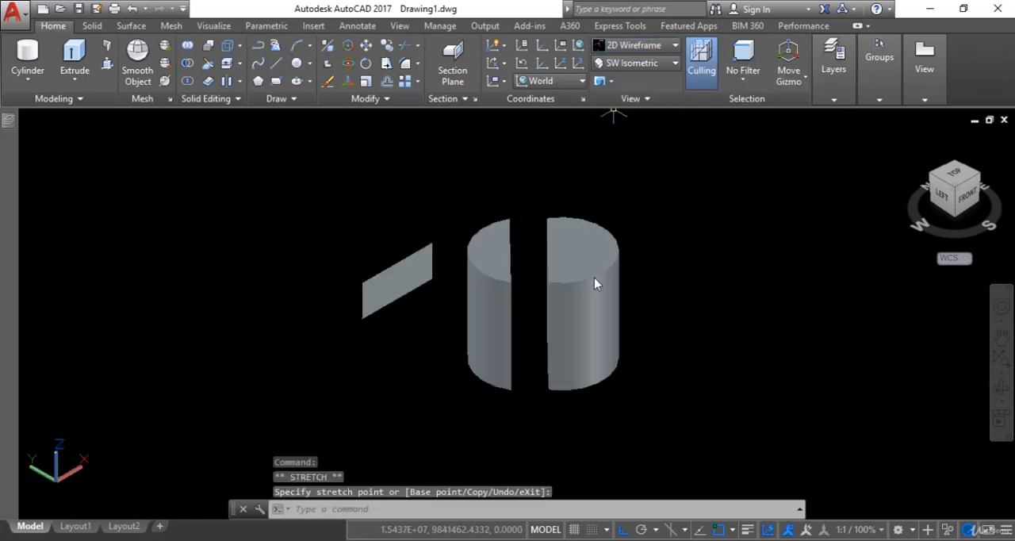
pyautogui.scroll(3, 535, 301)
pyautogui.scroll(-4, 593, 298)
pyautogui.moveTo(593, 297); pyautogui.dragTo(569, 296, button='middle')
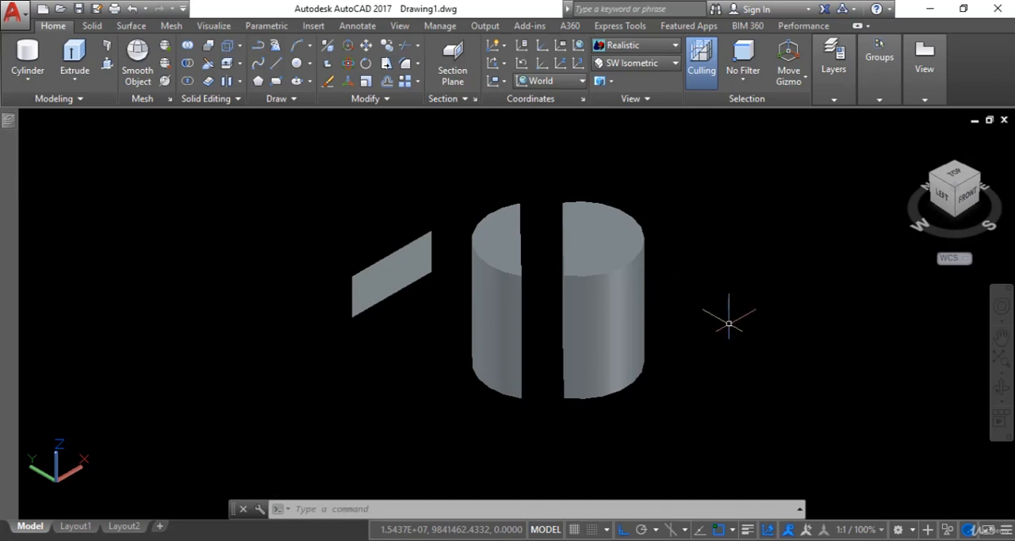
pyautogui.moveTo(596, 316); pyautogui.dragTo(448, 319, button='middle')
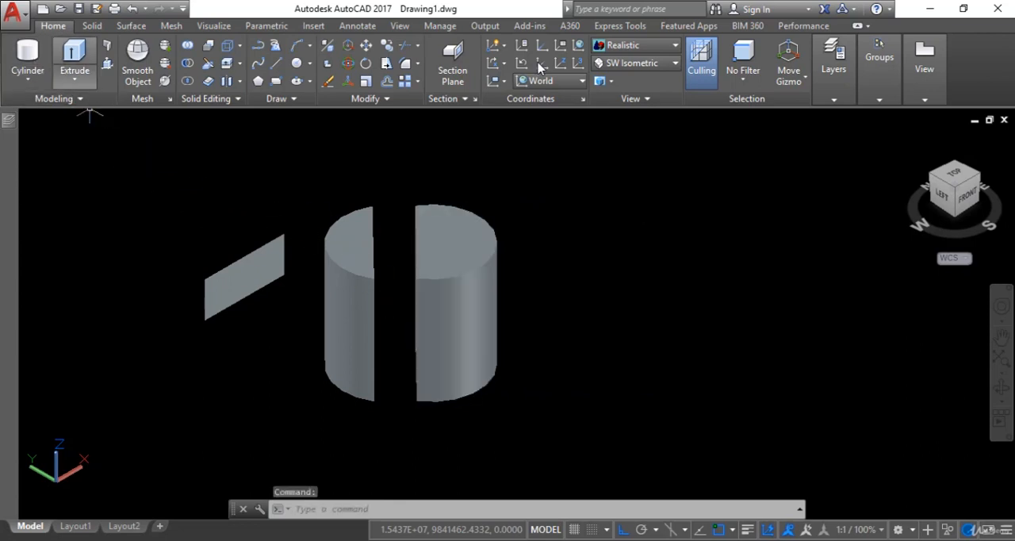
pyautogui.click(634, 45)
pyautogui.click(615, 111)
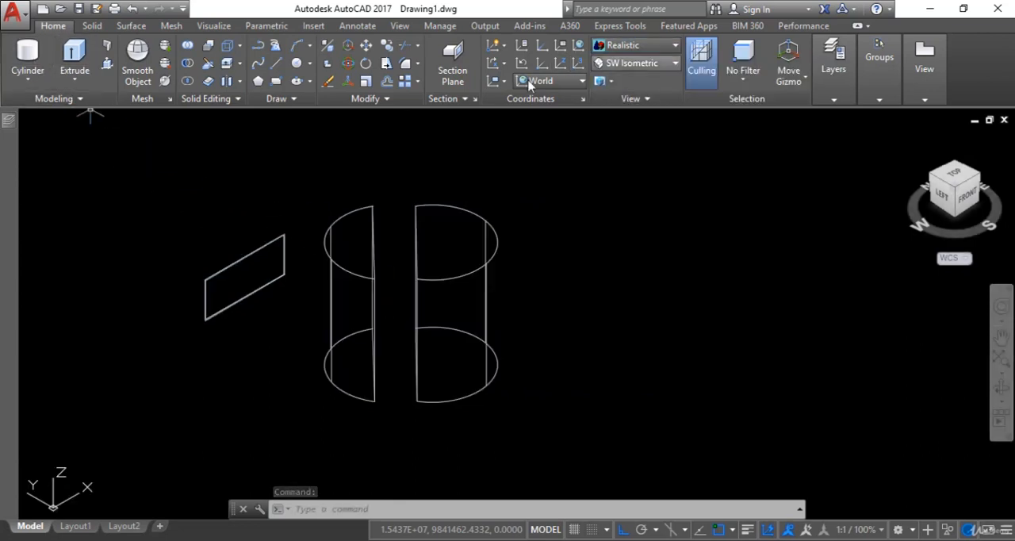
# Create a second solid cylinder beside the sliced pieces, extending downward with a height of about 2,020,000 units
pyautogui.click(21, 49)
pyautogui.click(627, 241)
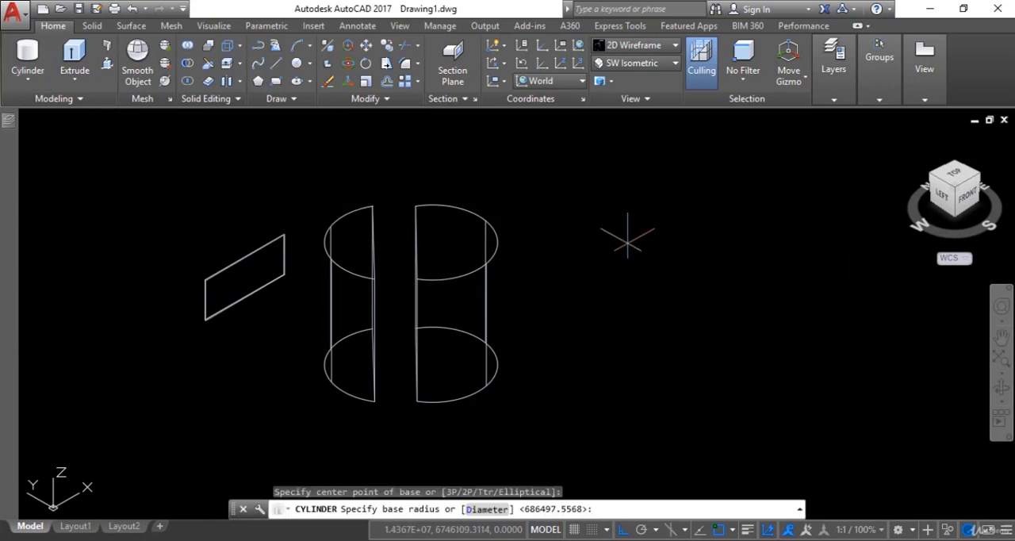
pyautogui.click(673, 268)
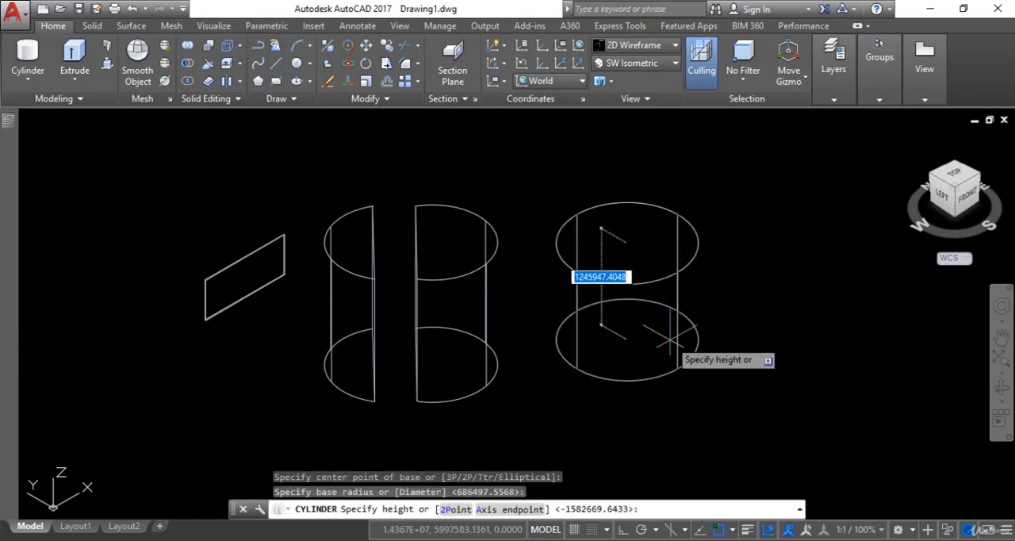
pyautogui.click(662, 396)
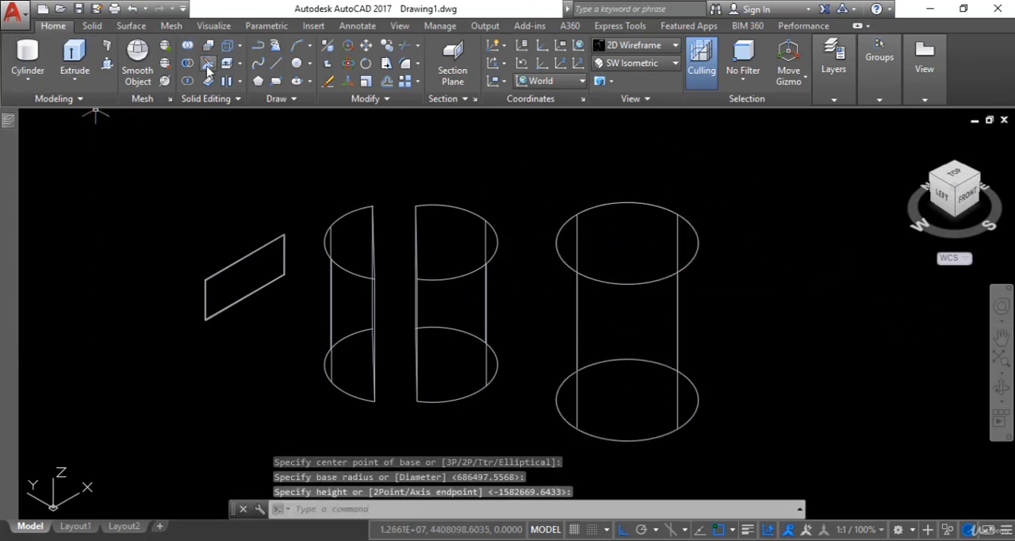
# Slice the second cylinder roughly in half with a vertical plane through opposite points of its top rim, keeping both sides
pyautogui.click(208, 66)
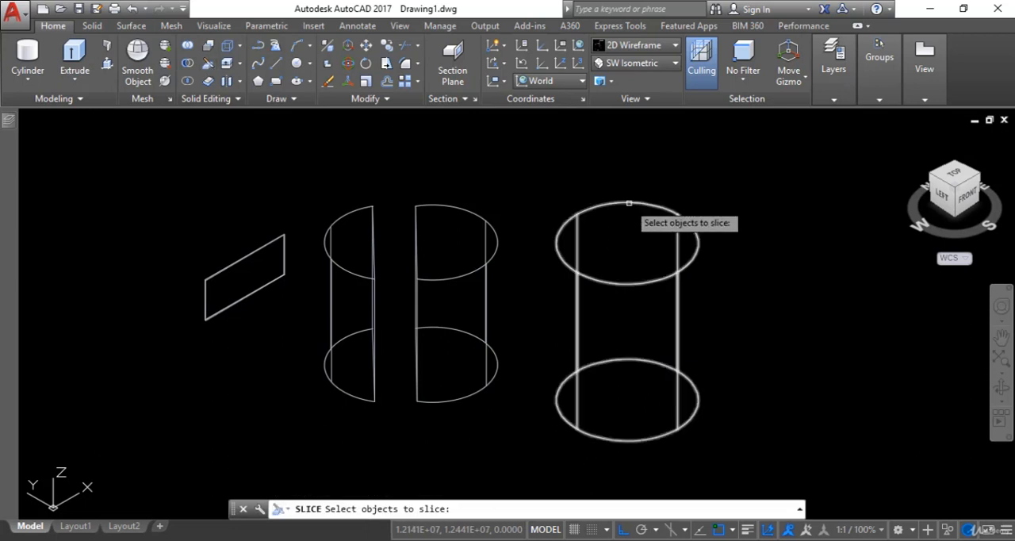
pyautogui.click(629, 202)
pyautogui.press('Return')
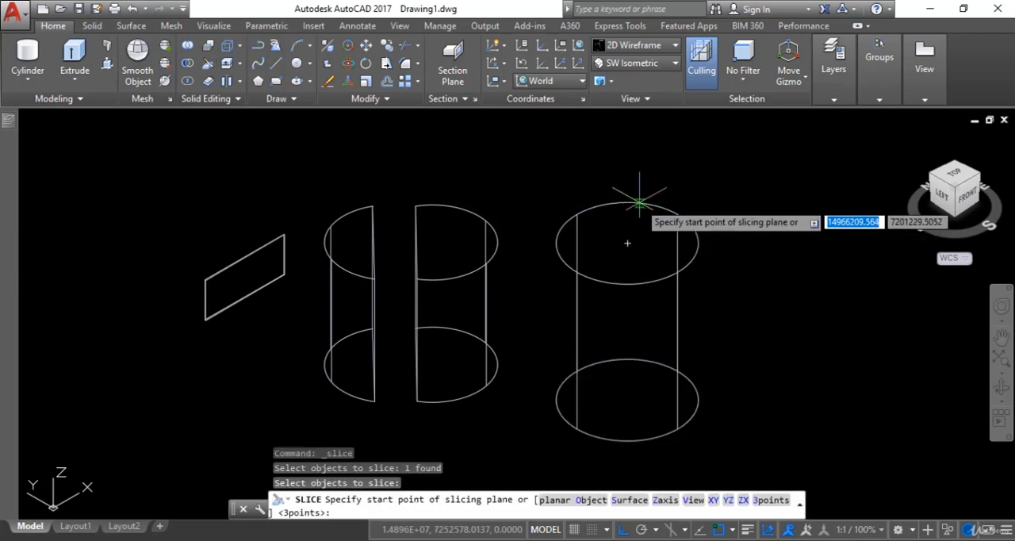
pyautogui.click(628, 242)
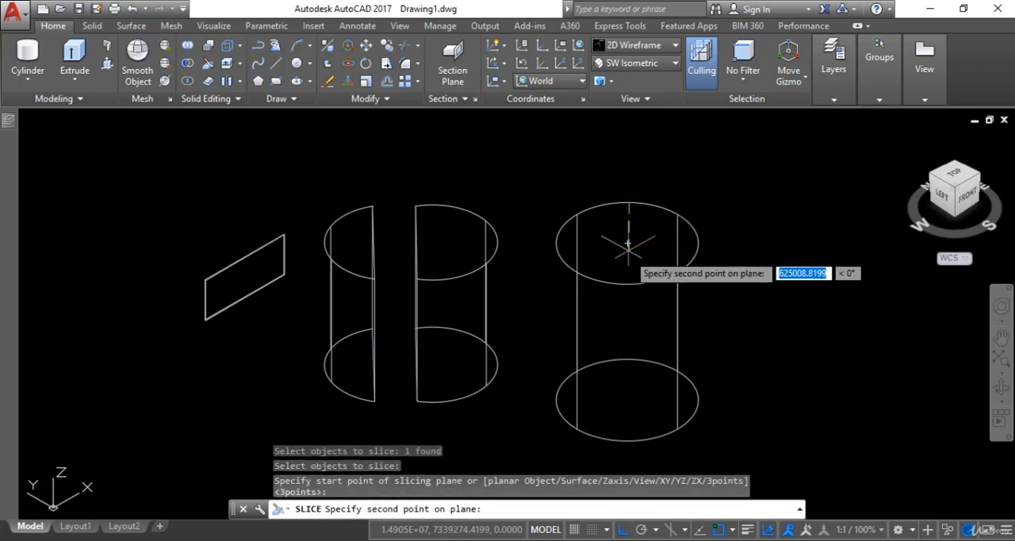
pyautogui.click(626, 286)
pyautogui.rightClick(639, 285)
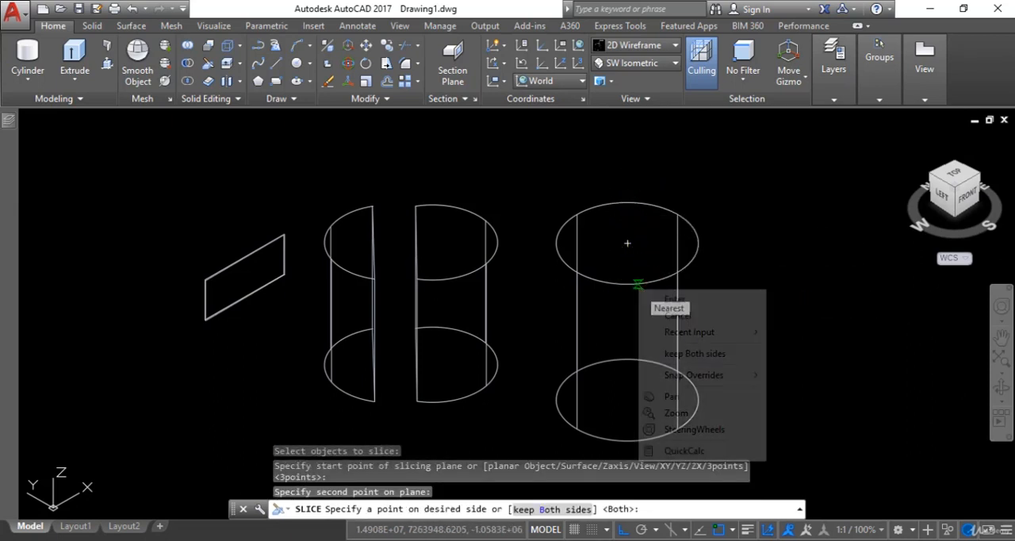
pyautogui.click(671, 354)
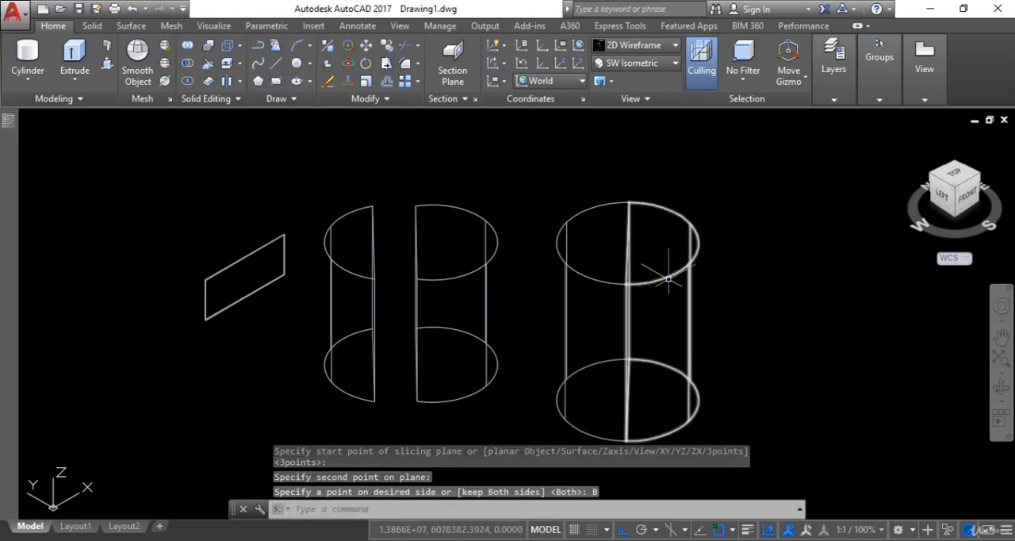
# Move the half of the second cylinder nearest the first pieces about 190,000 units at 180° to open a gap
pyautogui.click(608, 317)
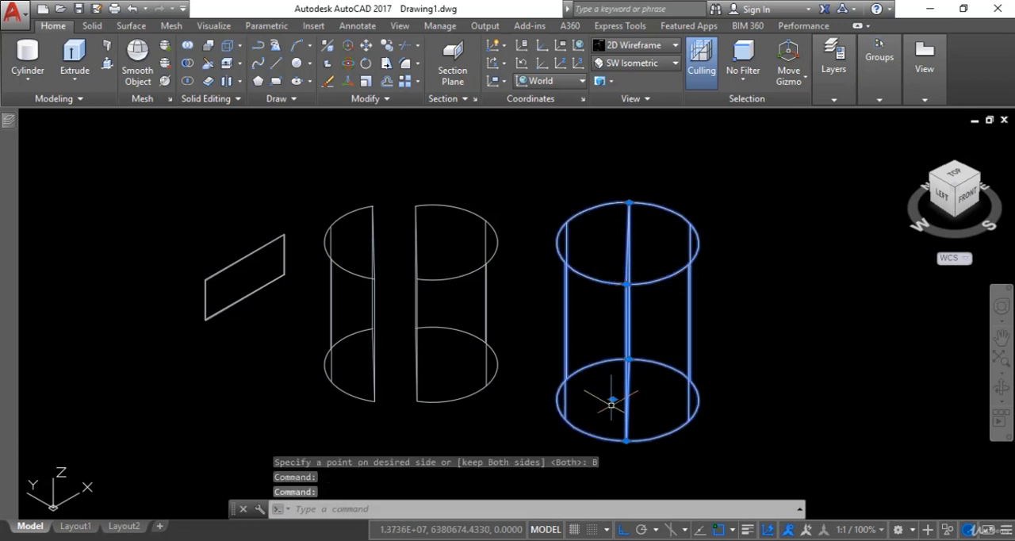
pyautogui.press('Escape')
pyautogui.click(609, 255)
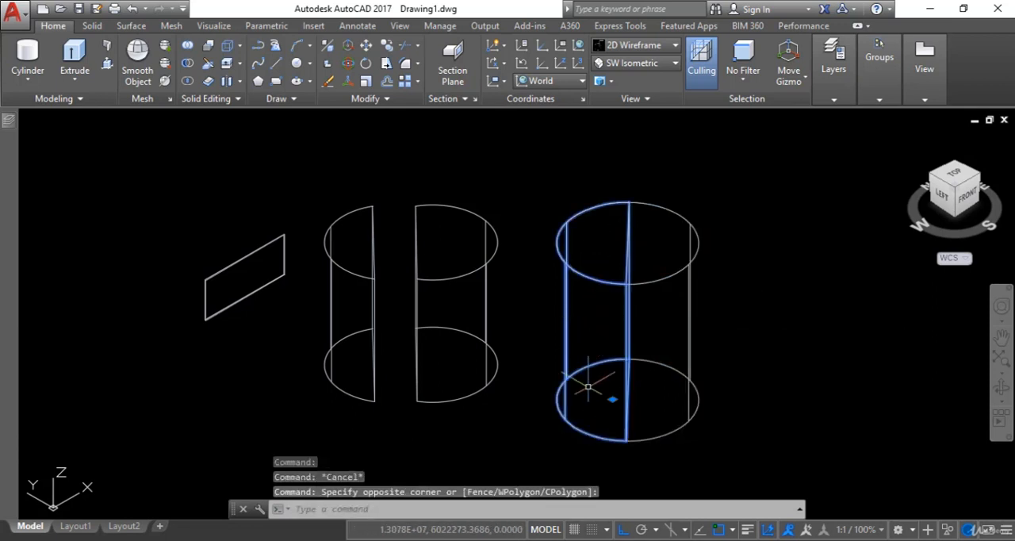
pyautogui.click(612, 399)
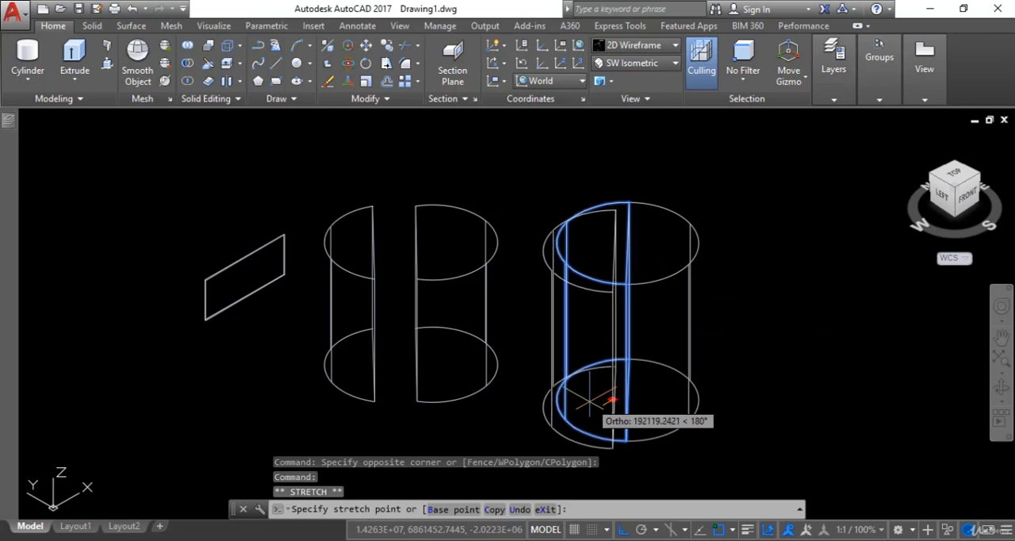
pyautogui.click(594, 404)
# Examine the gap between the second cylinder's halves in the Realistic visual style, and clear the selection
pyautogui.click(635, 46)
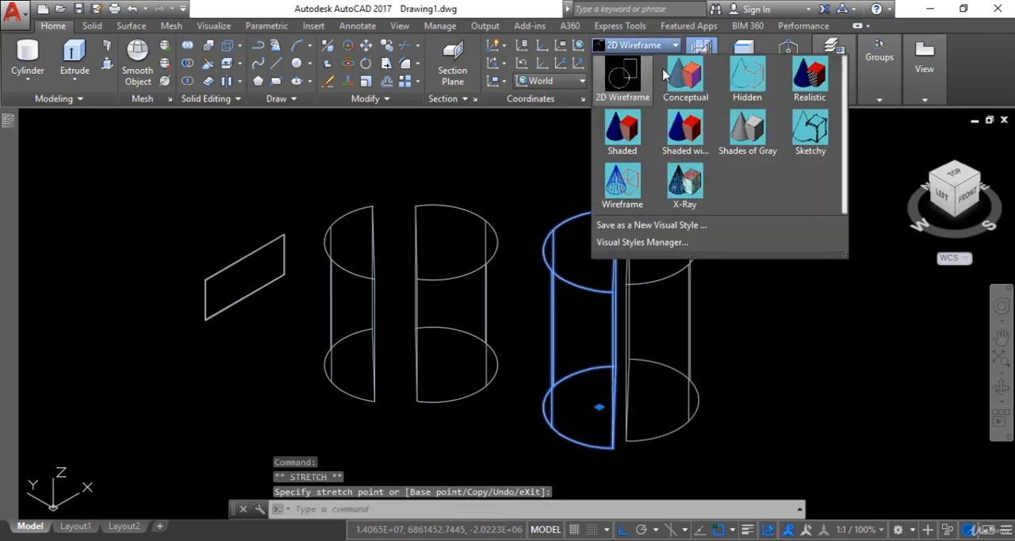
pyautogui.click(808, 87)
pyautogui.scroll(3, 689, 326)
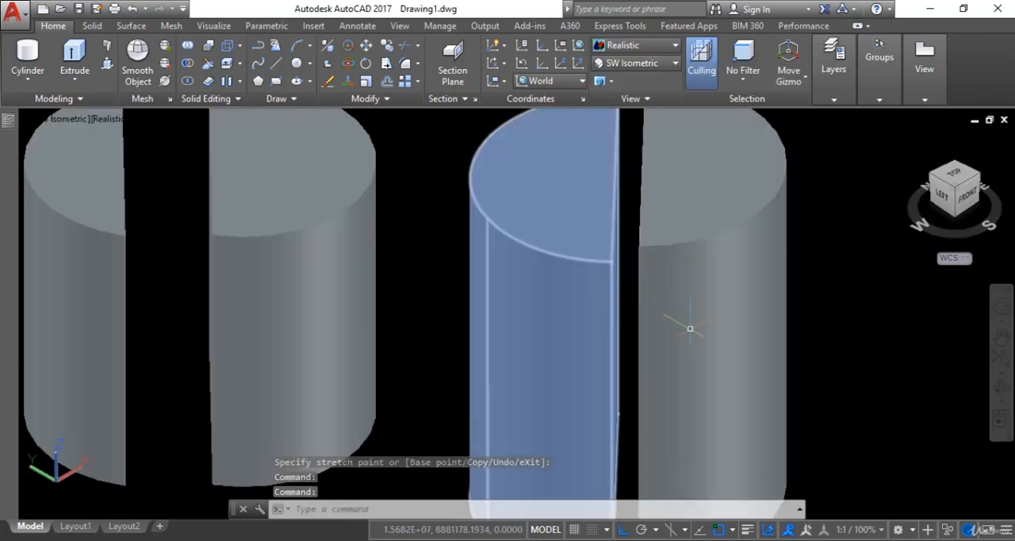
pyautogui.scroll(-4, 646, 288)
pyautogui.press('Escape')
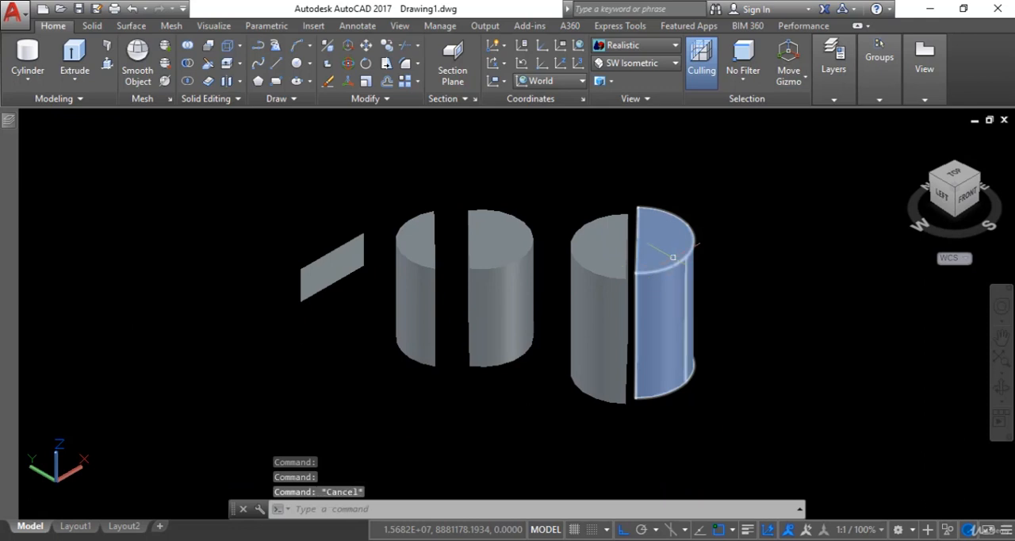